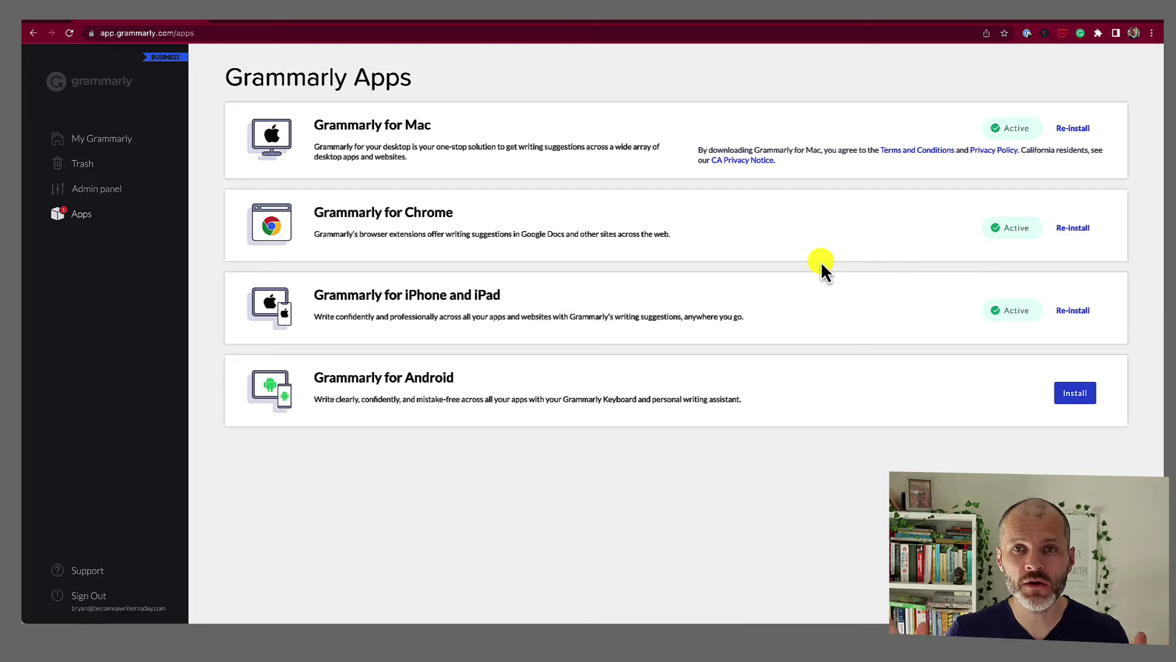
Step: Review the Grammarly Apps page address and the Grammarly for Mac entry, and choose a new document in the desktop app's welcome window
left_click(174, 33)
double_click(210, 33)
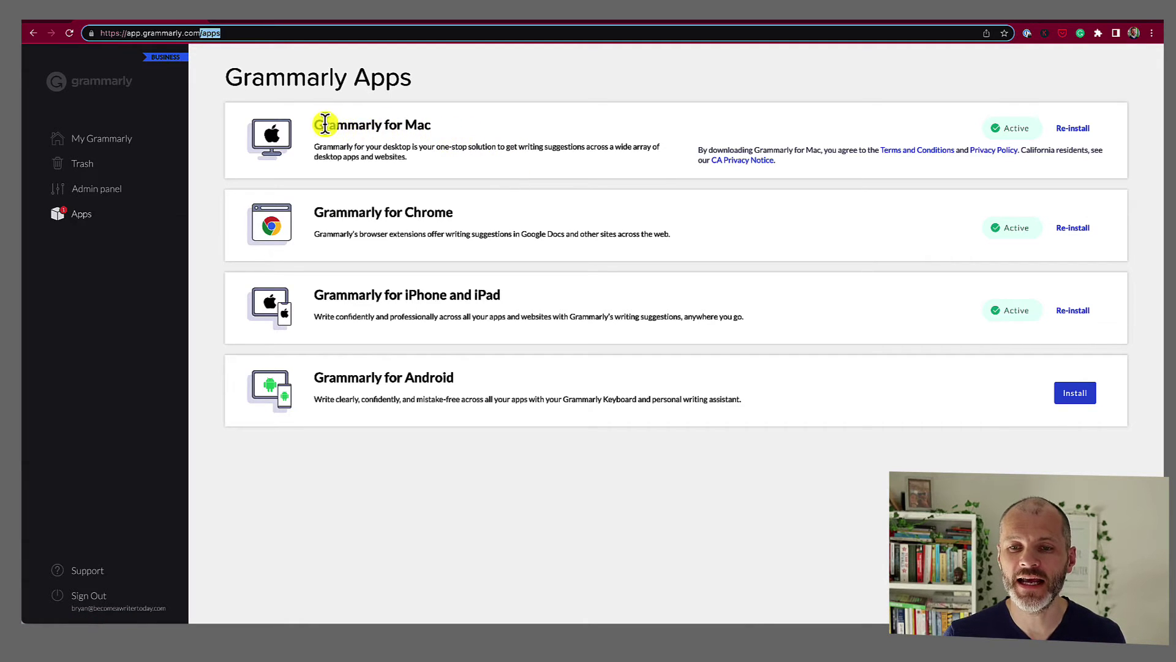
left_click_drag(323, 125, 497, 136)
mouse_move(1001, 133)
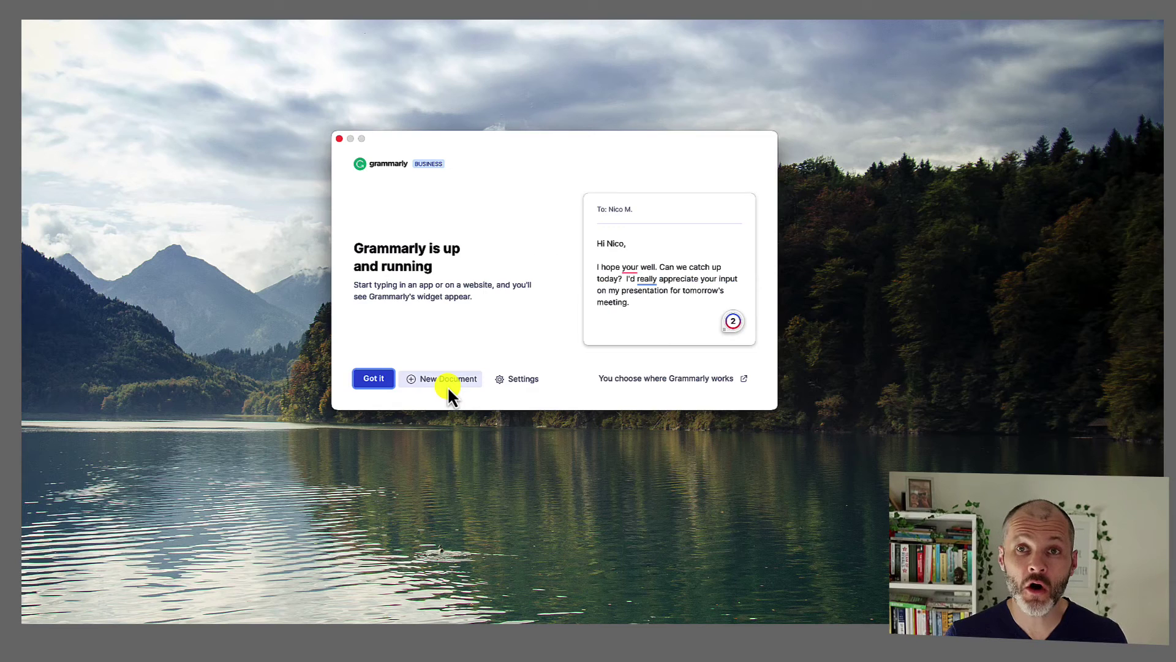
left_click(448, 388)
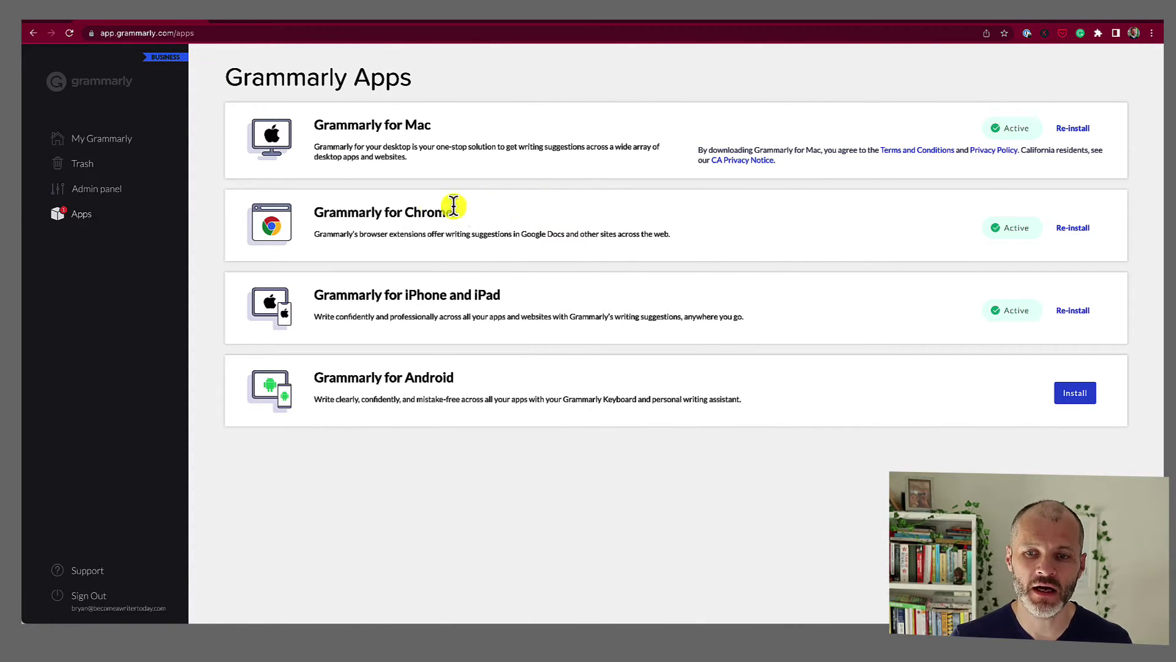
Step: Review the Grammarly for Chrome and Grammarly for iPhone and iPad entries on the apps page
left_click_drag(314, 213, 486, 212)
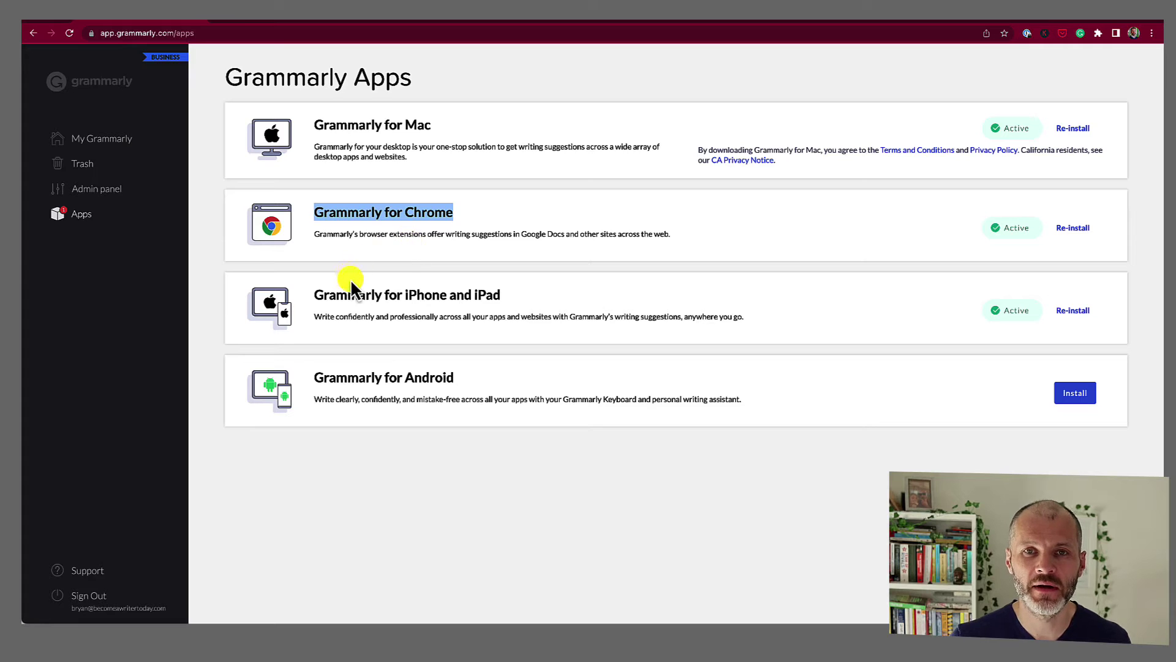
left_click(460, 287)
left_click_drag(507, 296, 422, 294)
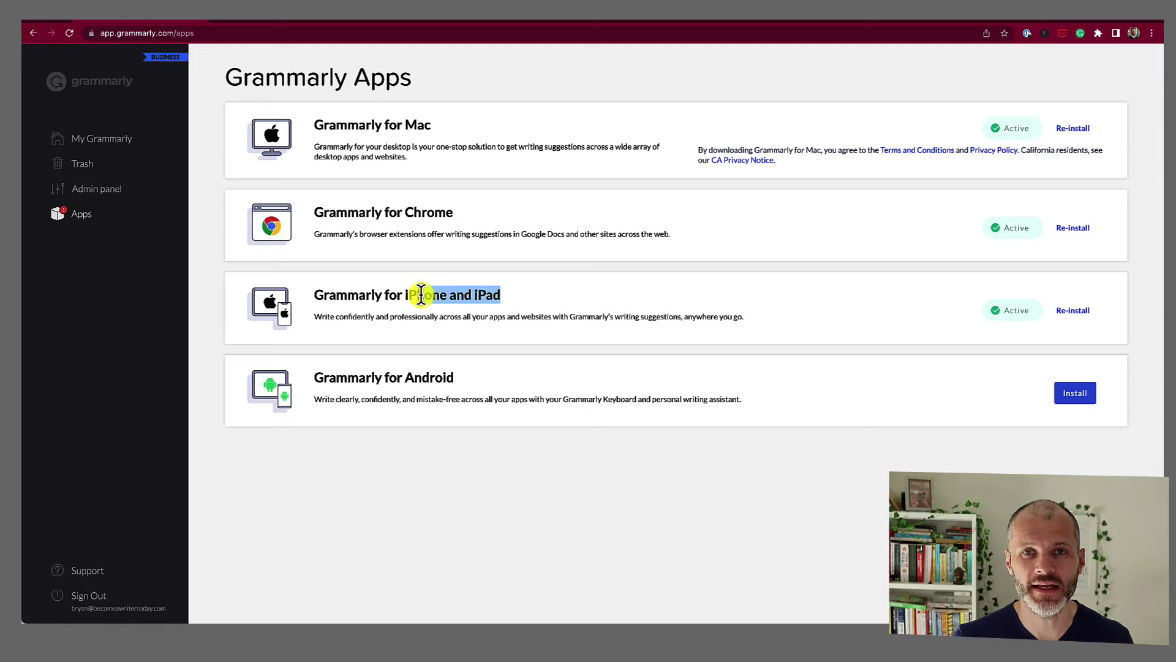
left_click_drag(416, 294, 519, 300)
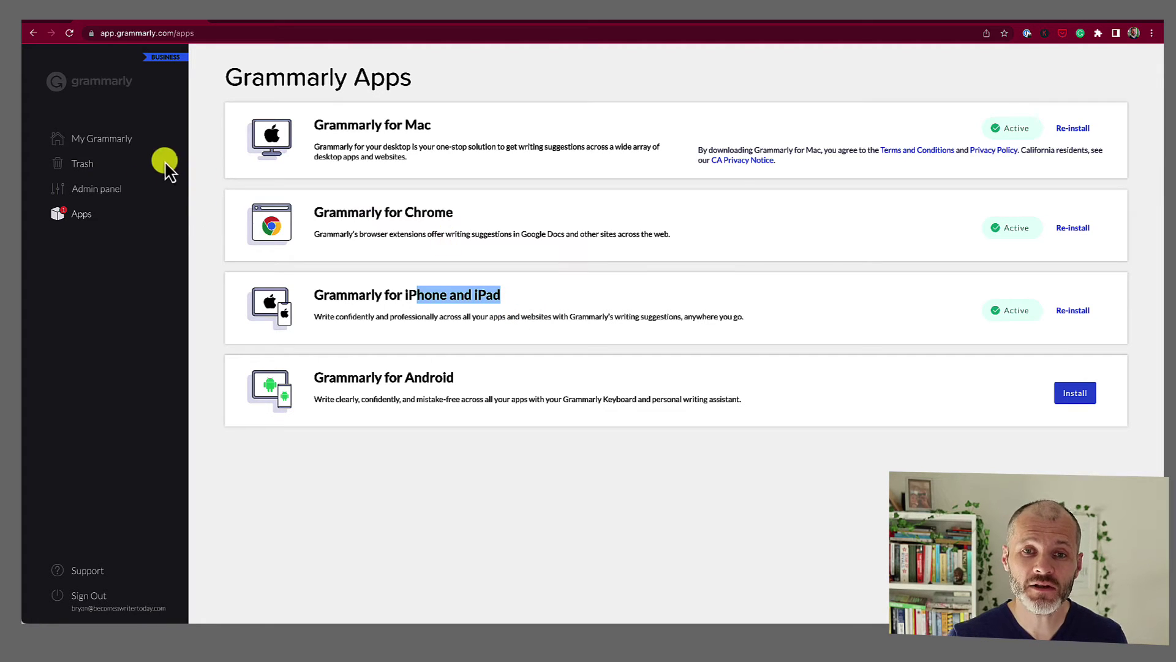
Step: Open the home office decorating document from My Grammarly and view its "Having a well-decorated" wording suggestion
left_click(131, 139)
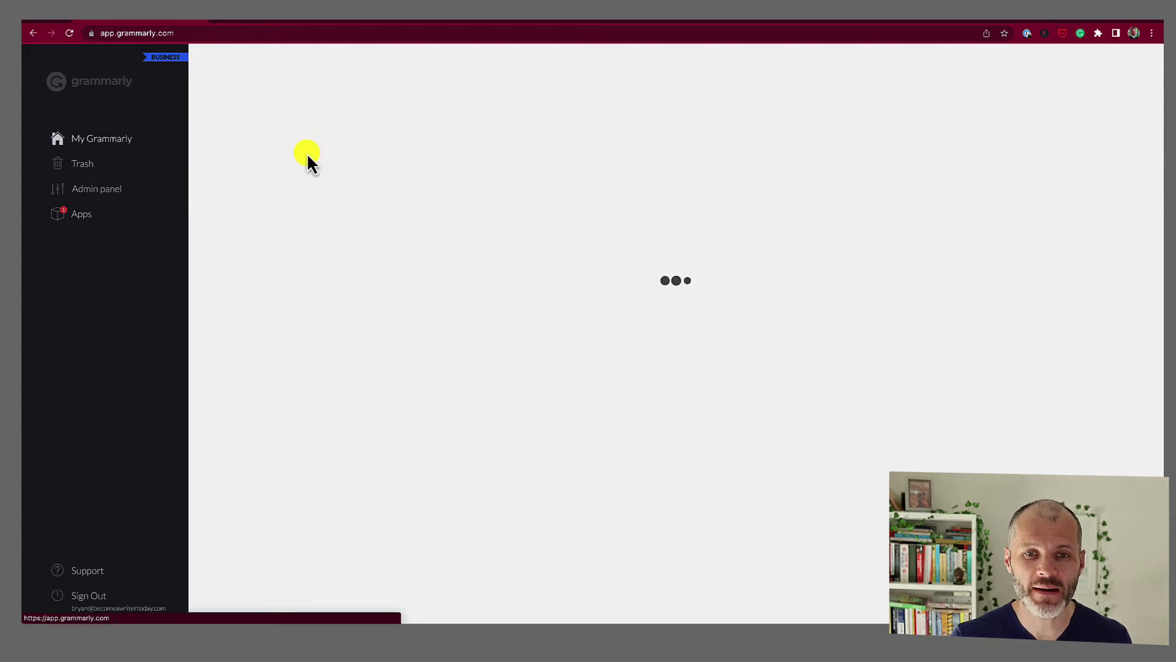
left_click(476, 181)
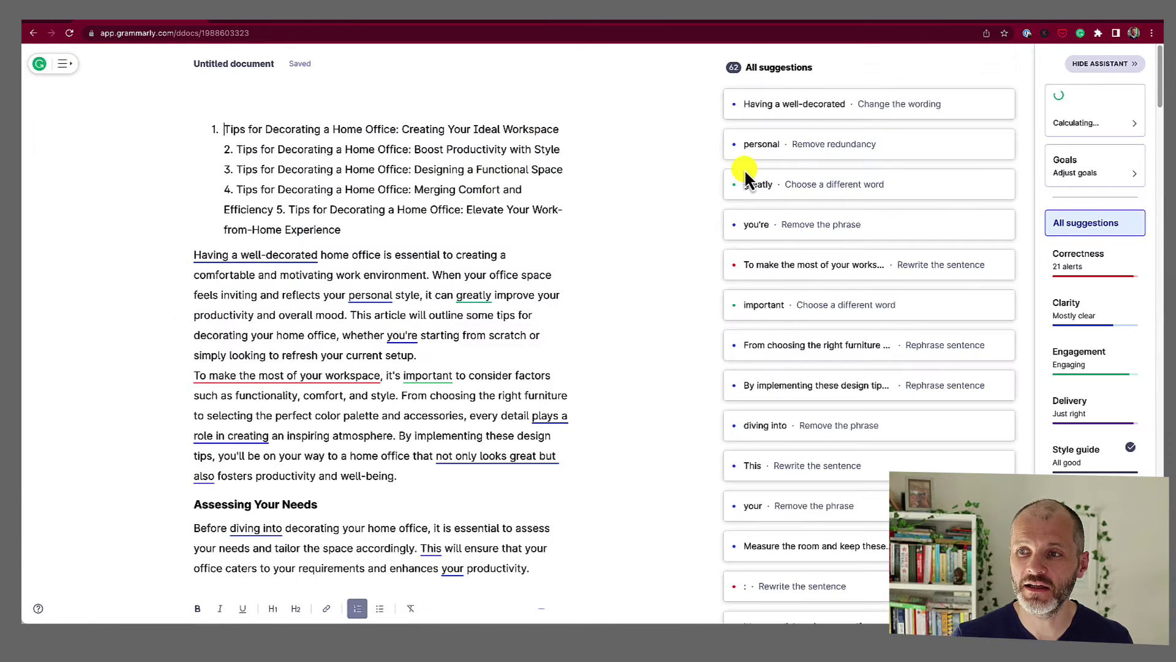
left_click(814, 106)
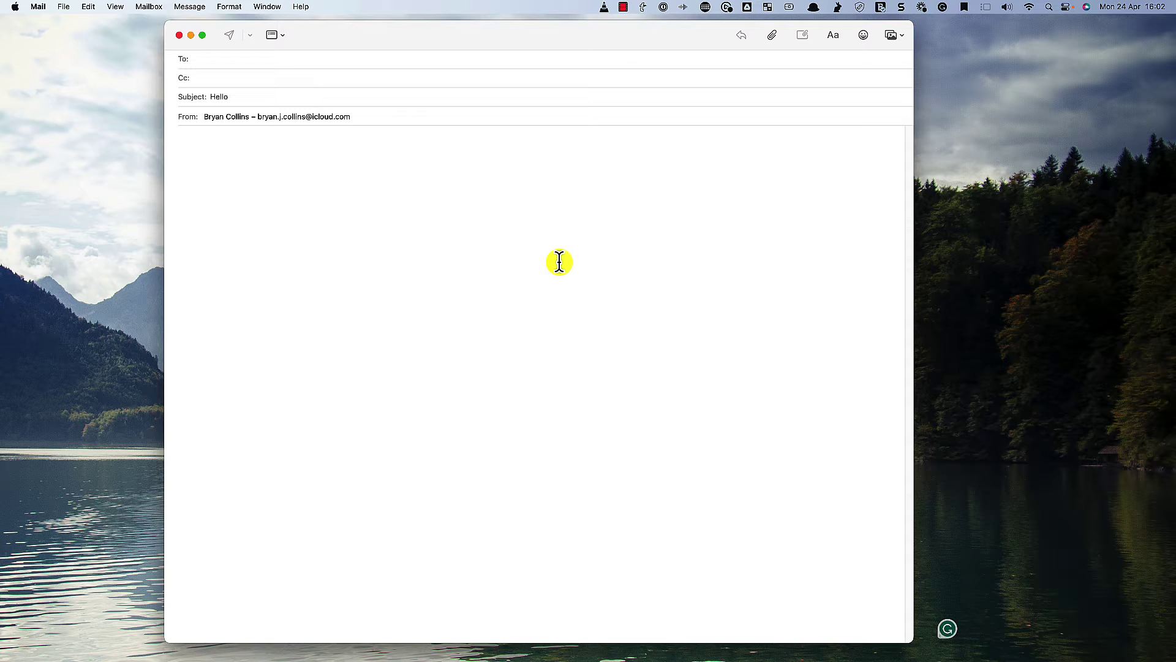
Step: In Mail, paste the article "How to Decide What To Work On Next" into the Hello draft and preview the inline clarity rewrites
key("super+v")
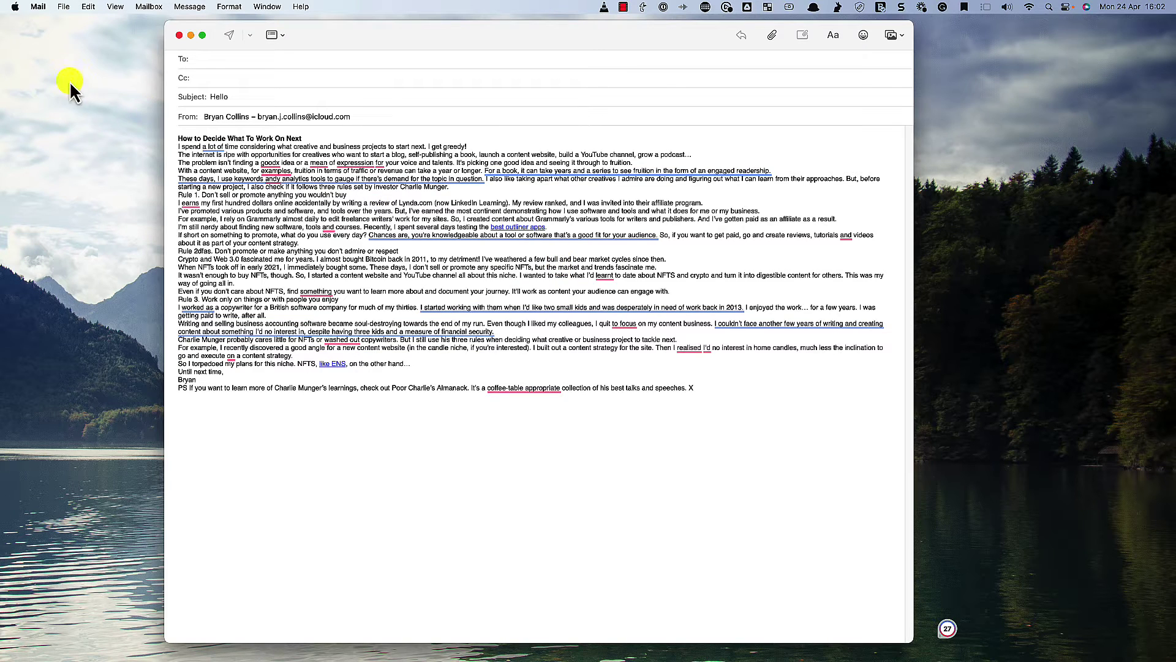
mouse_move(357, 161)
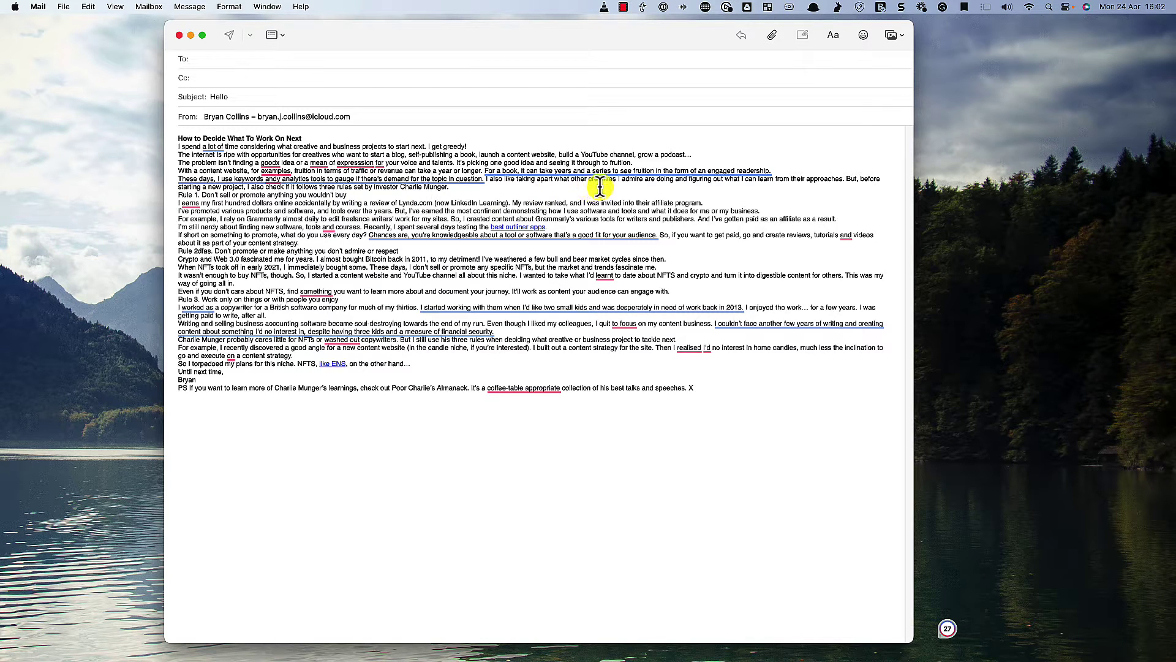
mouse_move(602, 171)
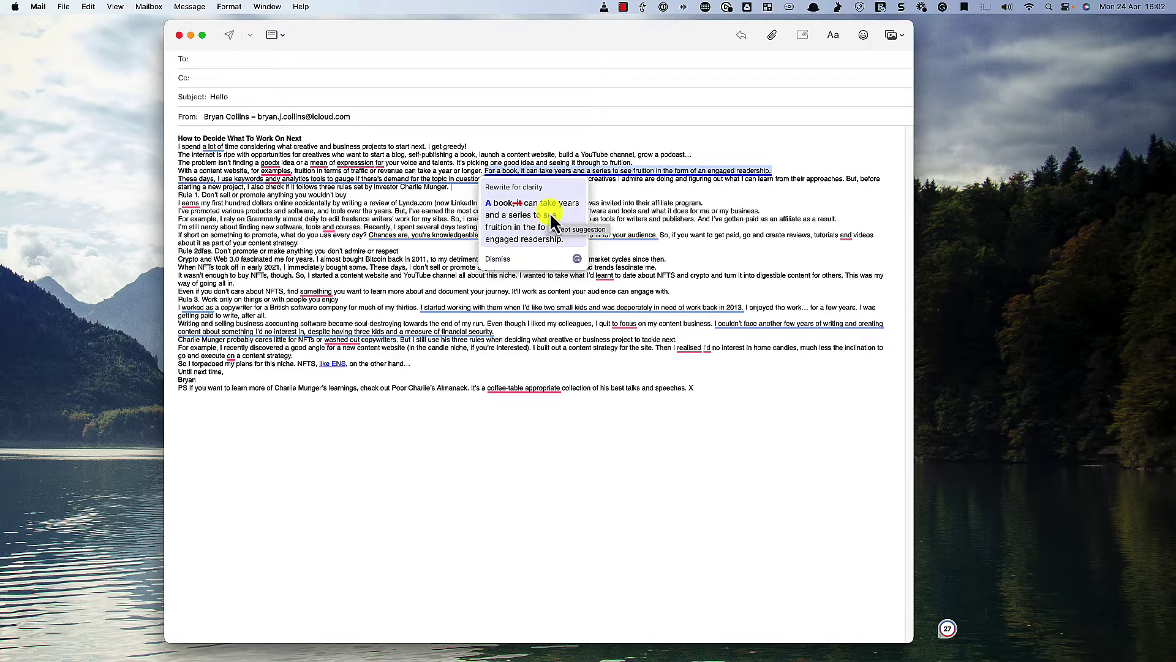
mouse_move(370, 181)
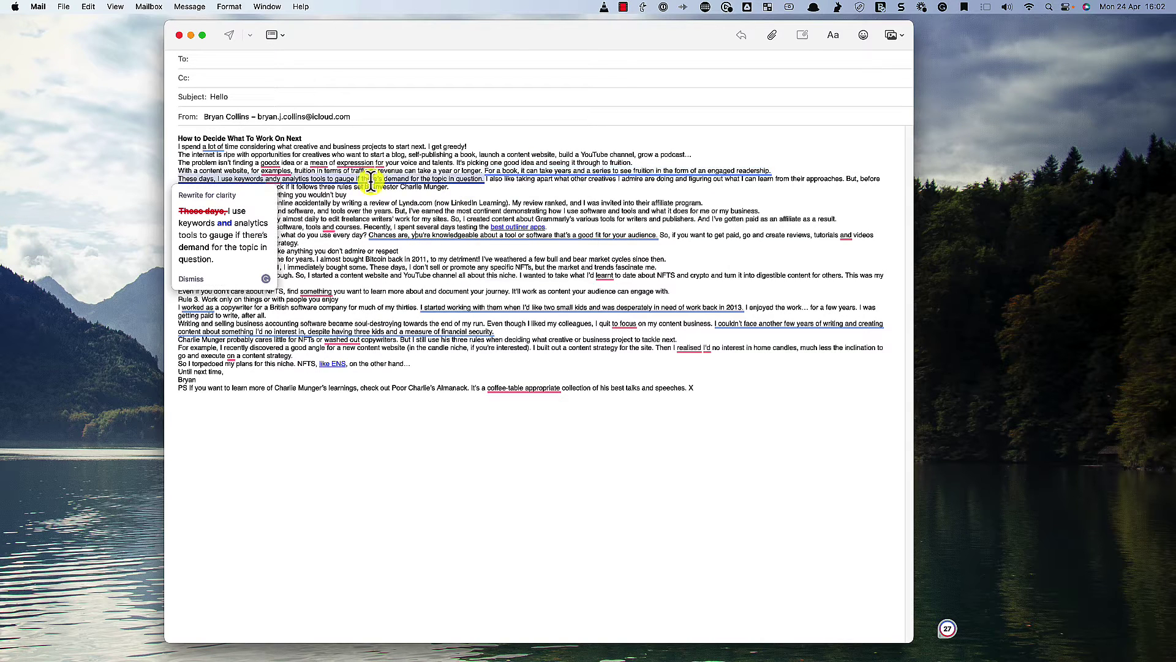
Step: Browse the draft's suggestions in the Grammarly widget and view its options for turning Grammarly off in Mail
left_click(948, 637)
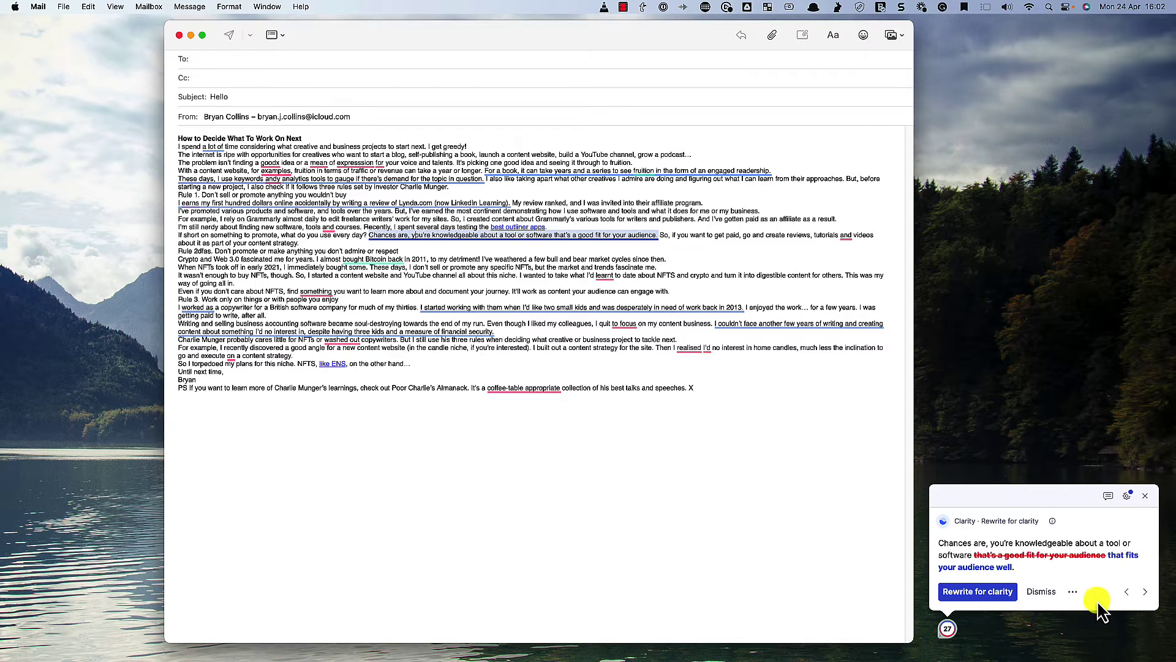
left_click(1144, 592)
left_click(1143, 592)
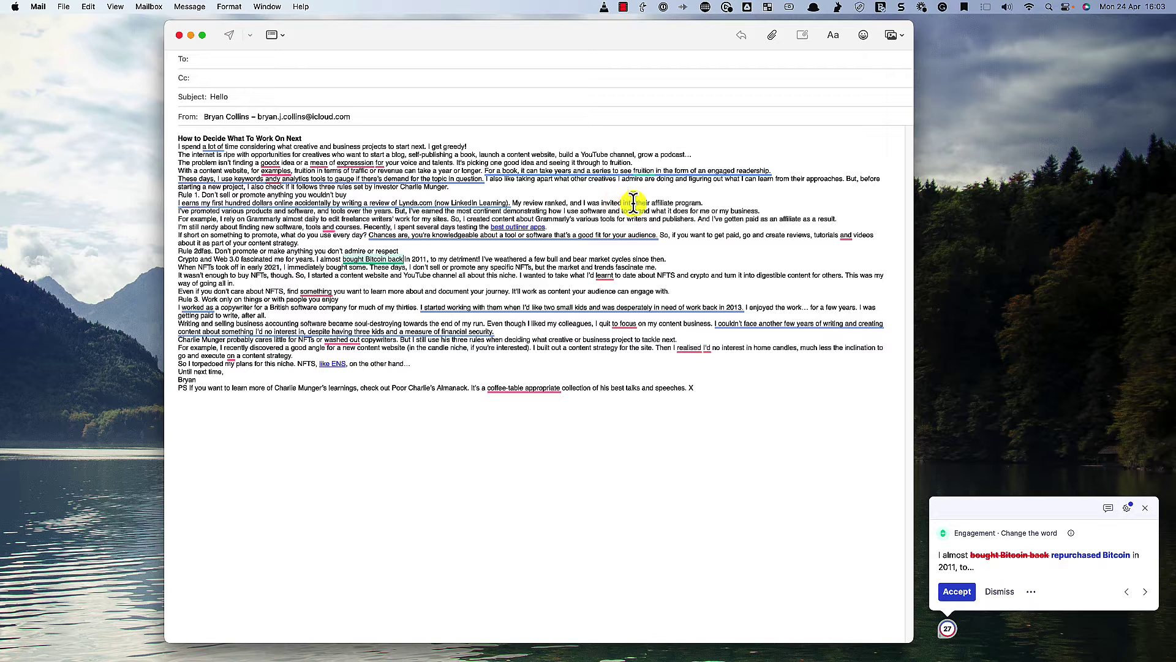
left_click(1129, 510)
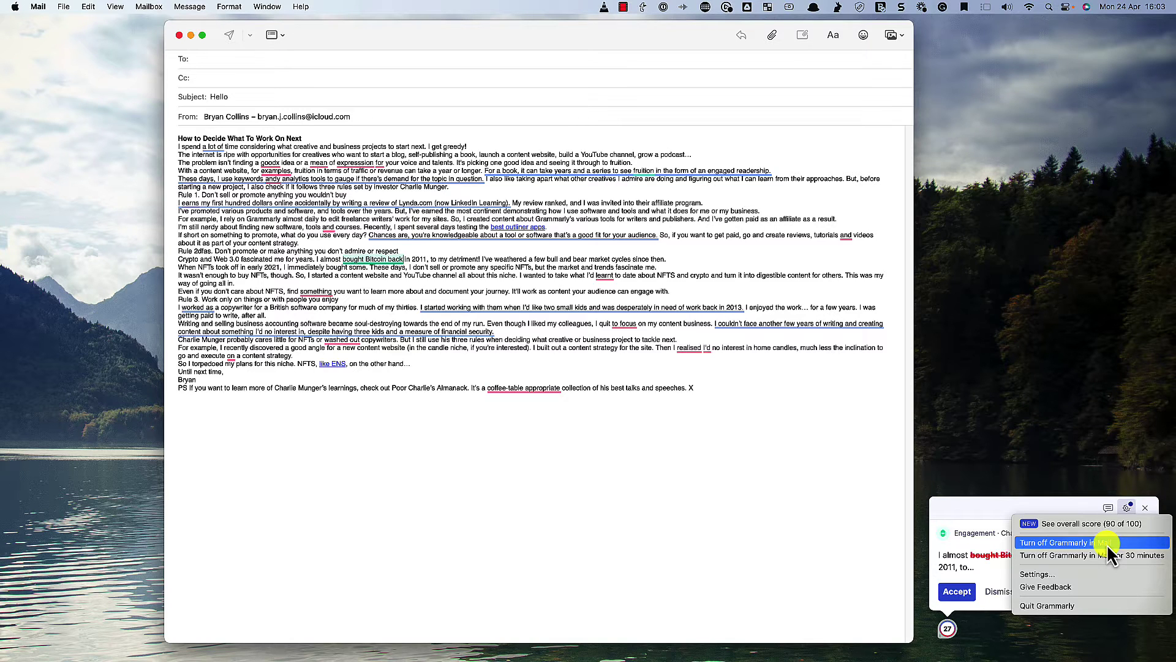
left_click(687, 491)
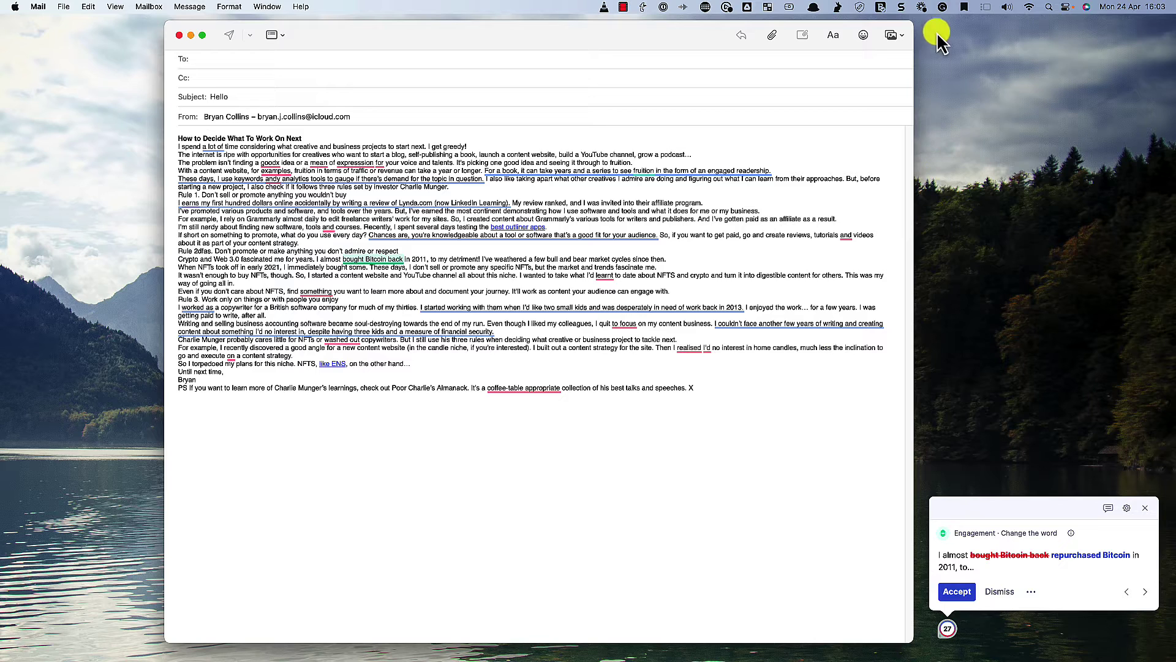
Step: Open the Grammarly desktop settings and view the Block List
left_click(942, 8)
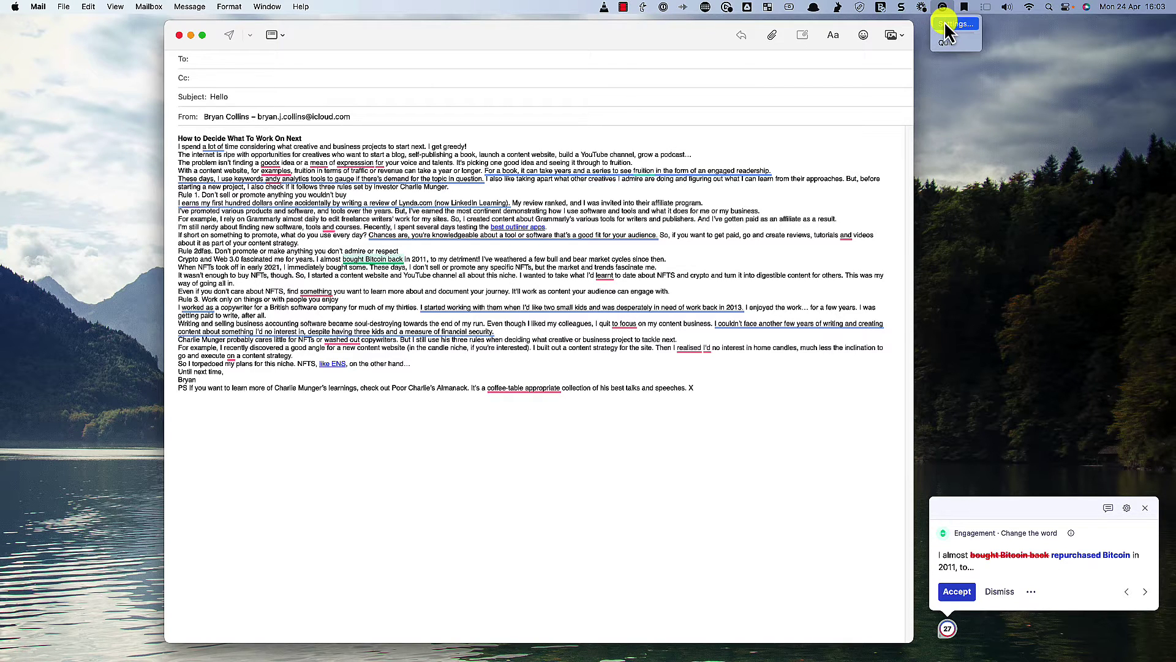
left_click(947, 27)
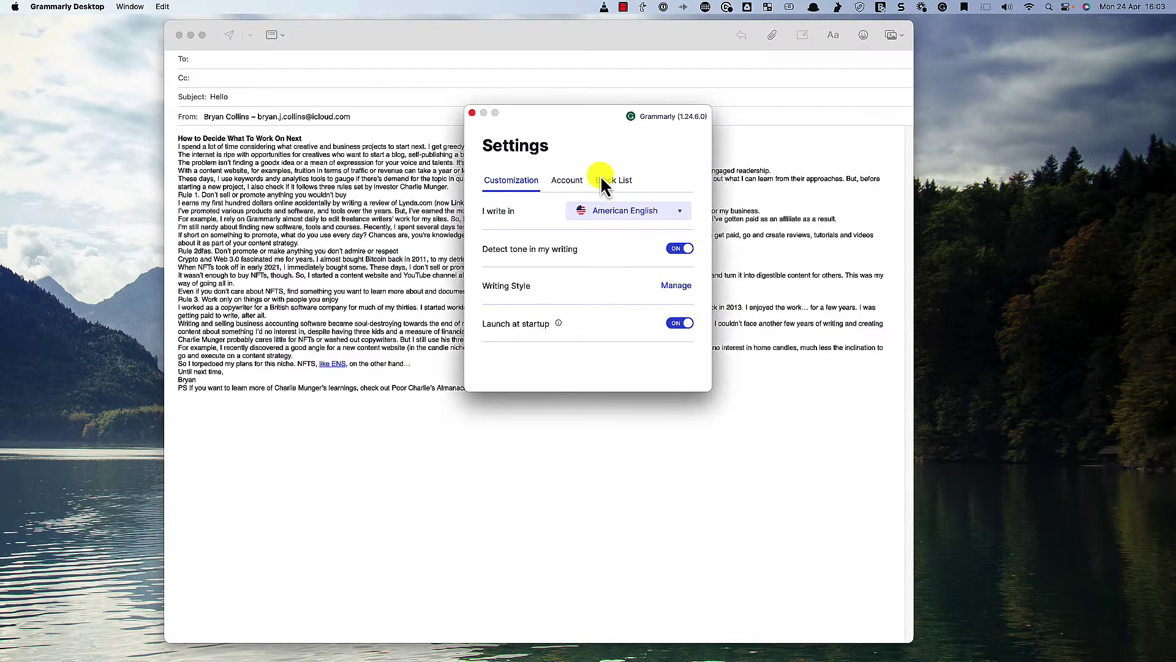
left_click(605, 179)
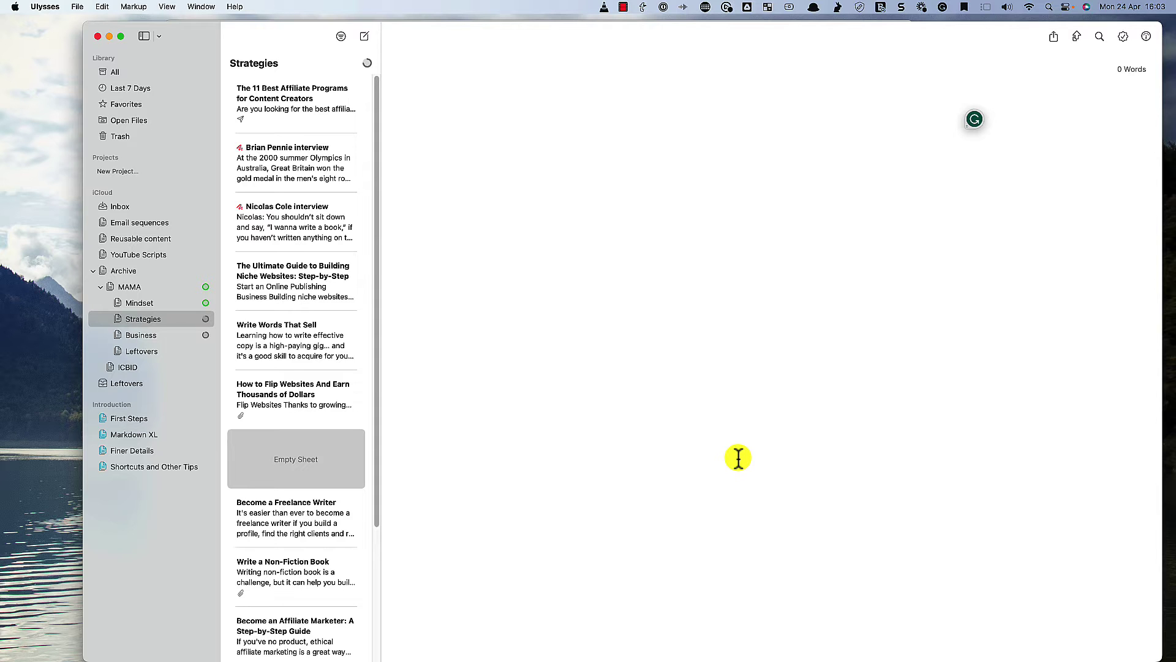
Step: In Ulysses, paste the article into the empty sheet under Strategies and open its Grammarly suggestions
key("super+v")
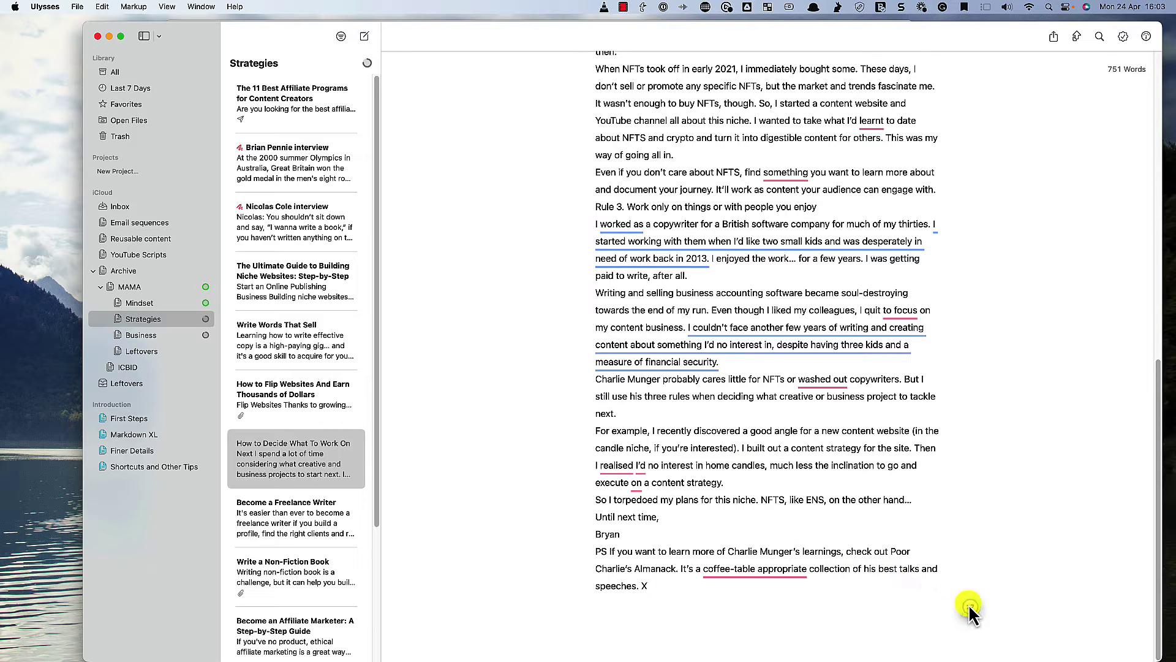
scroll(924, 510, "up", 10)
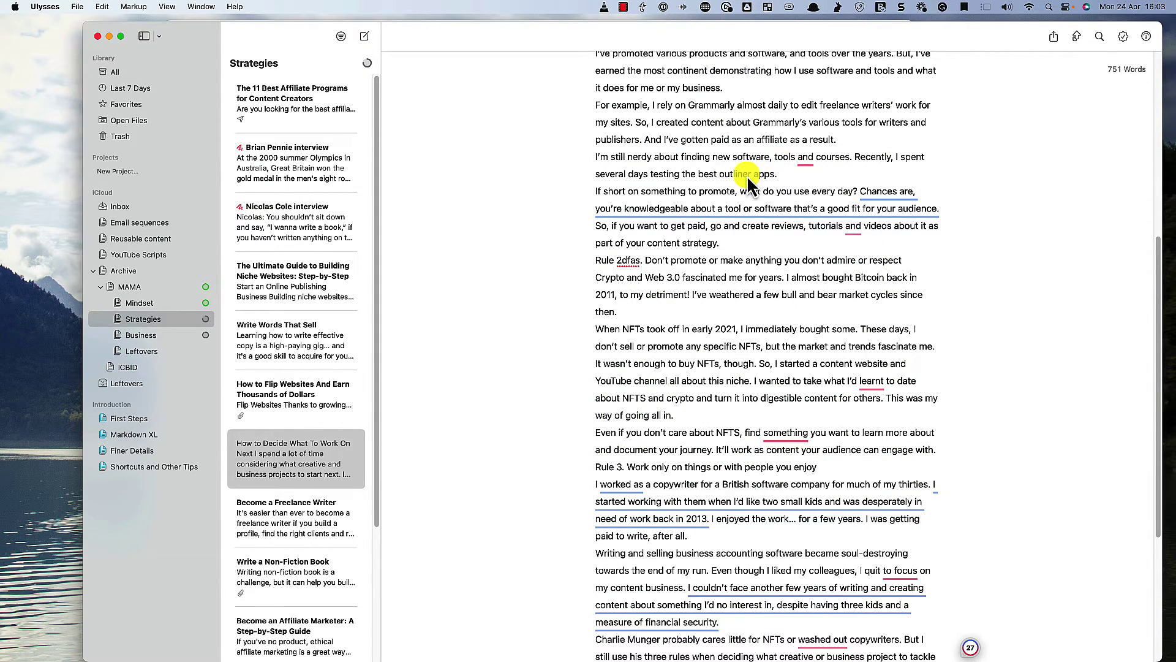
left_click(971, 648)
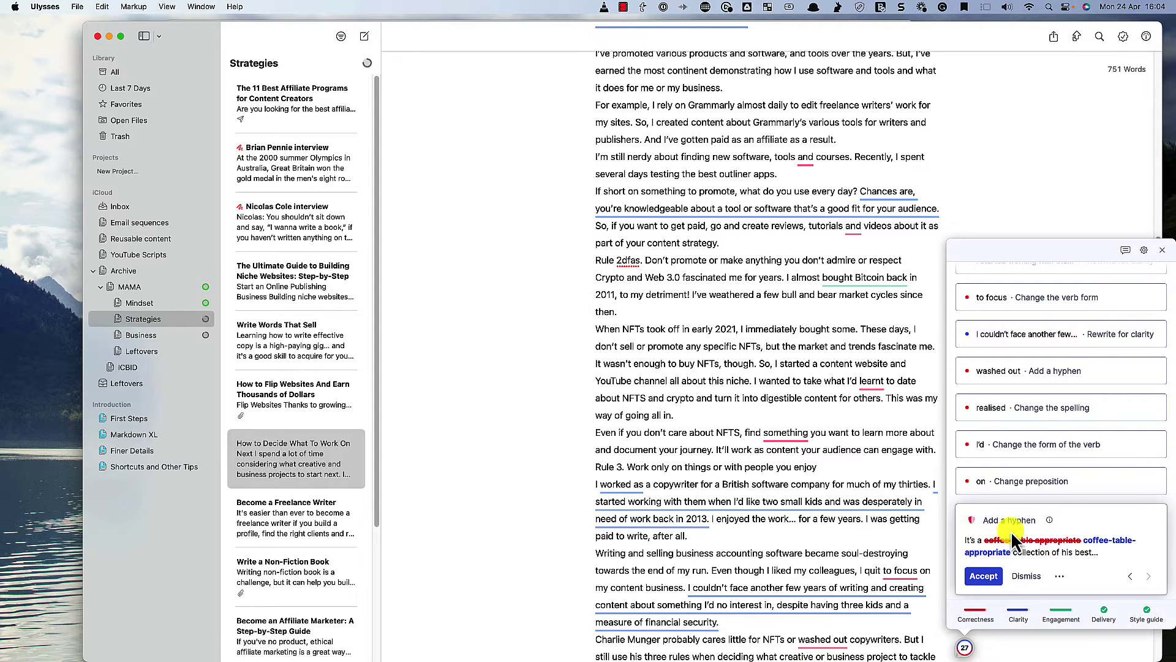
Step: Browse the suggestion list and examine the "I couldn't face another few" rewrite and the "to focus" verb form suggestion
scroll(1128, 388, "up", 3)
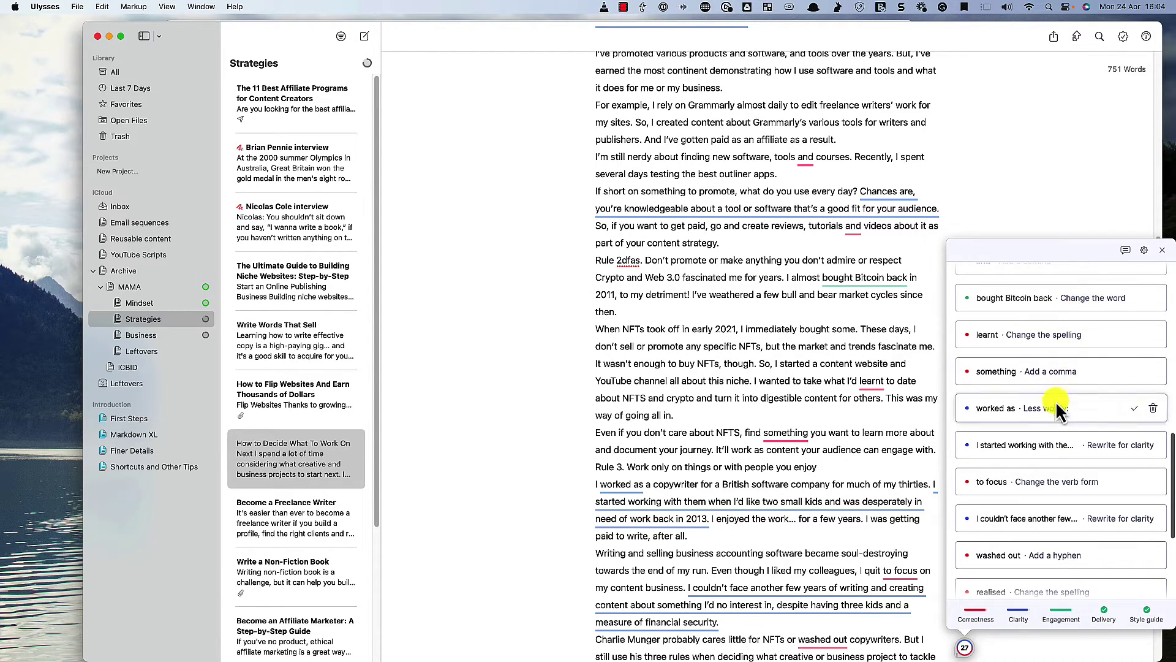
left_click(1049, 528)
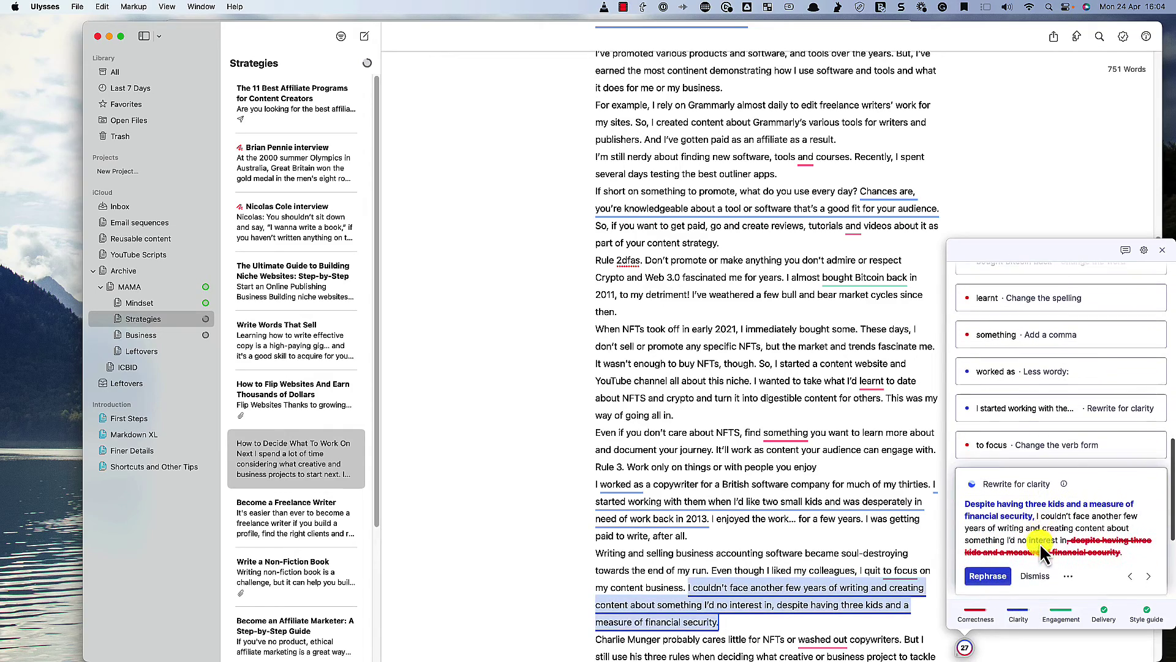
left_click(1038, 448)
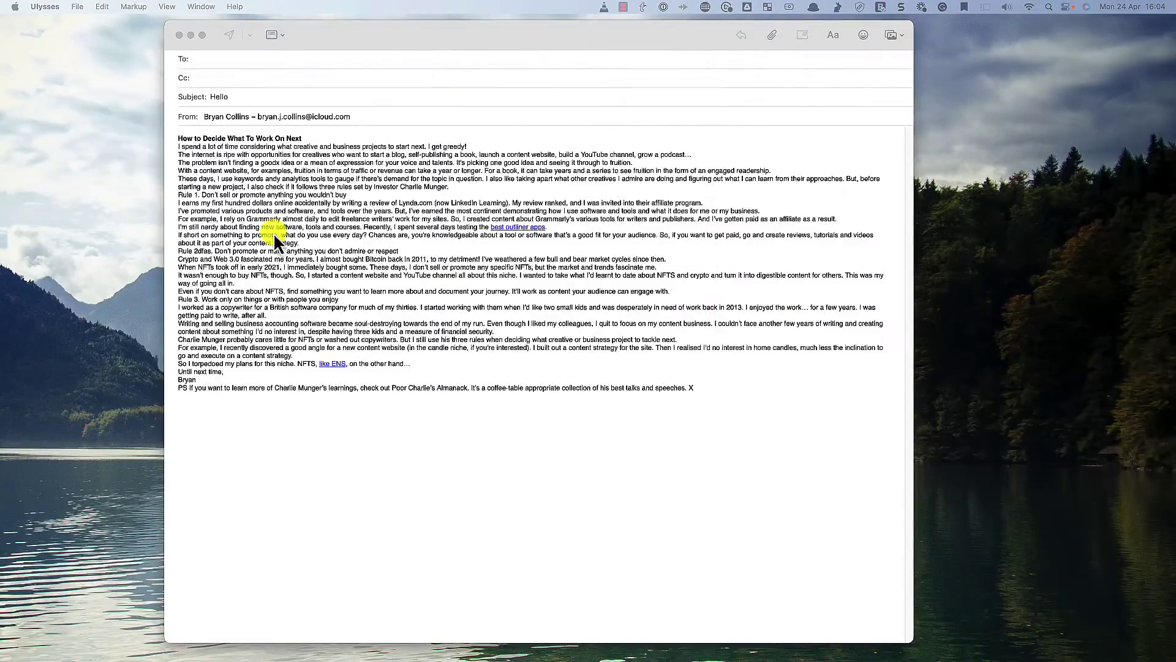
Step: Switch back to the Mail draft and review the inline suggestion on the sentence starting "For a book"
left_click(646, 290)
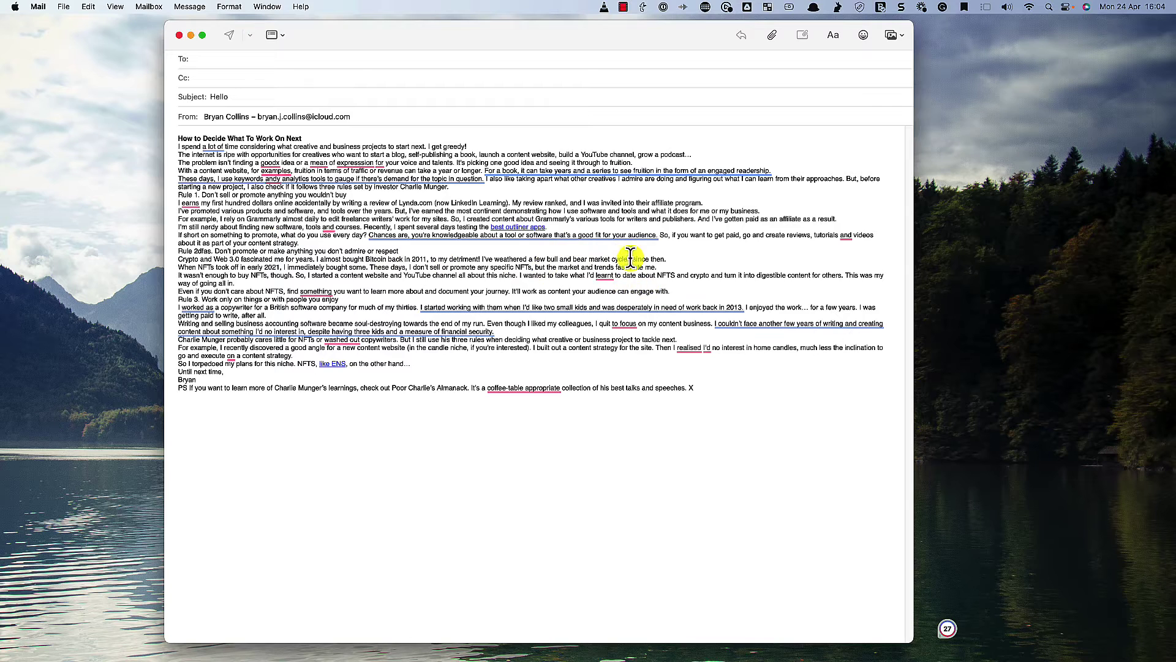
mouse_move(644, 170)
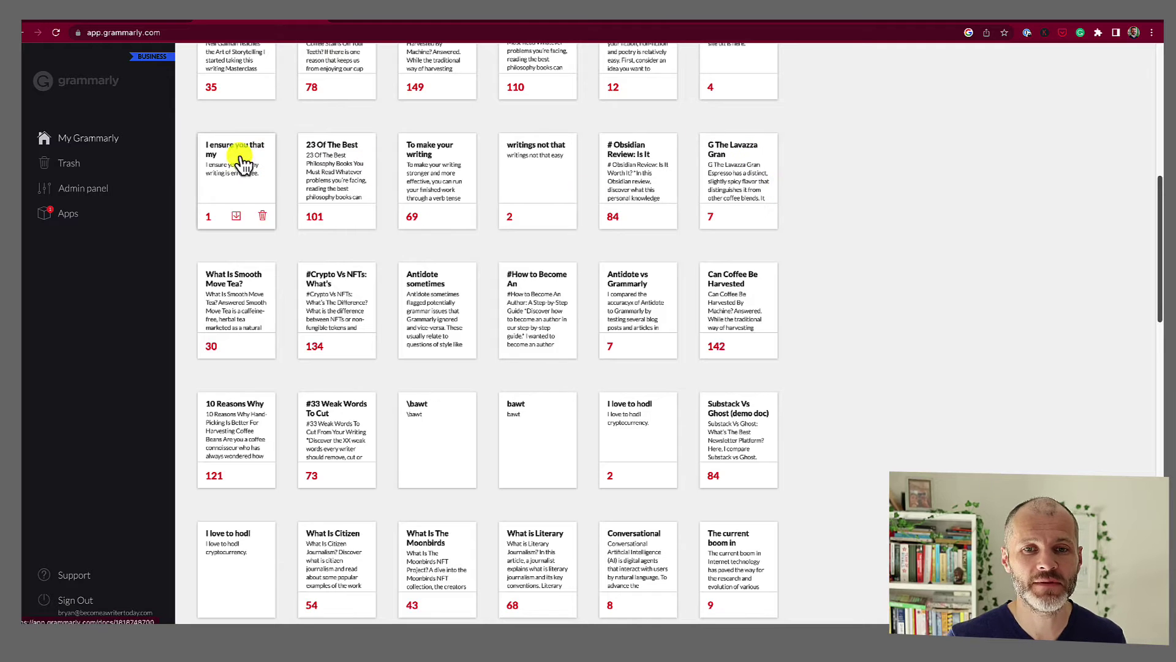
Step: From the Grammarly web dashboard, open the admin panel and view the personal dictionary and new-word field in the Customize settings
left_click(98, 192)
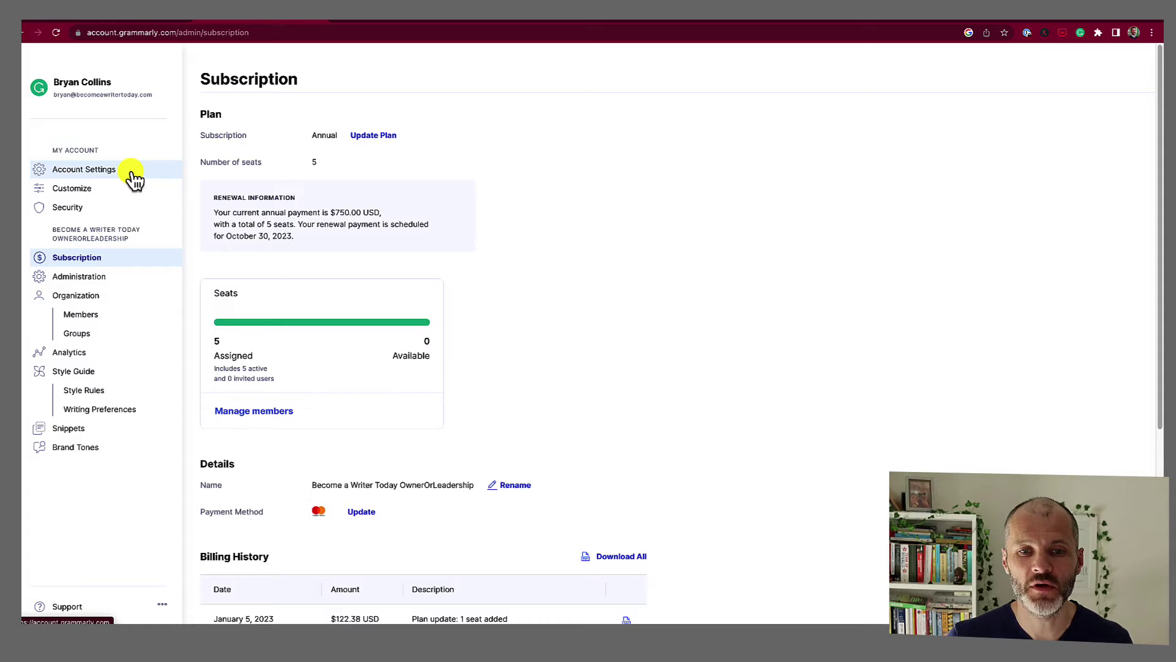
left_click(147, 189)
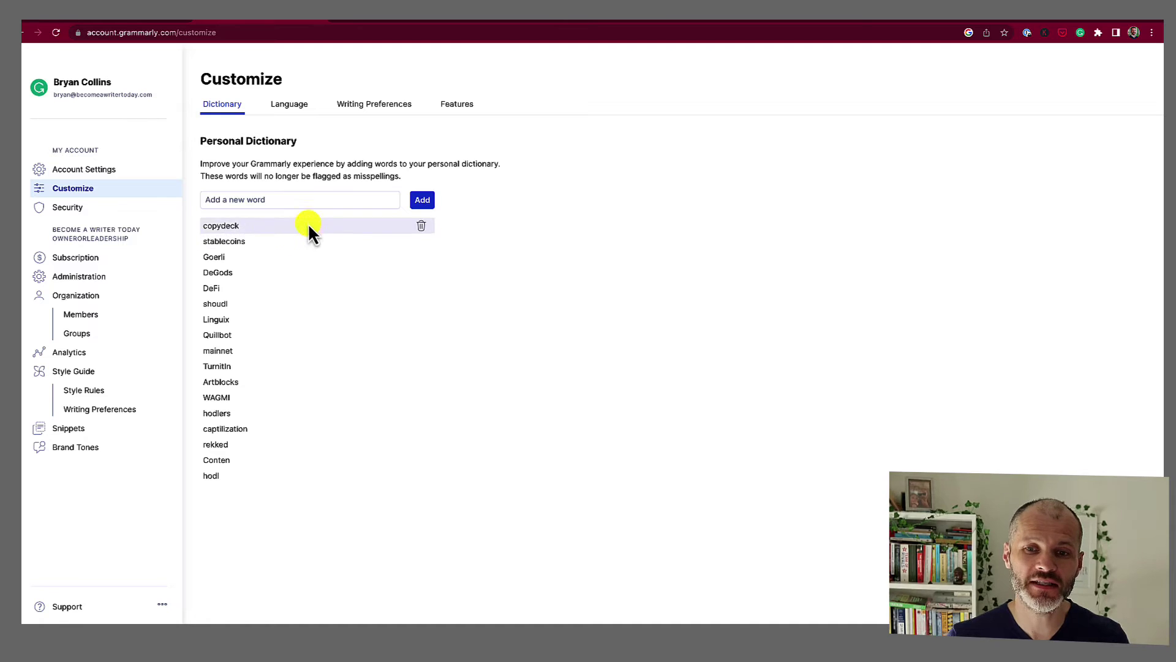
left_click(323, 202)
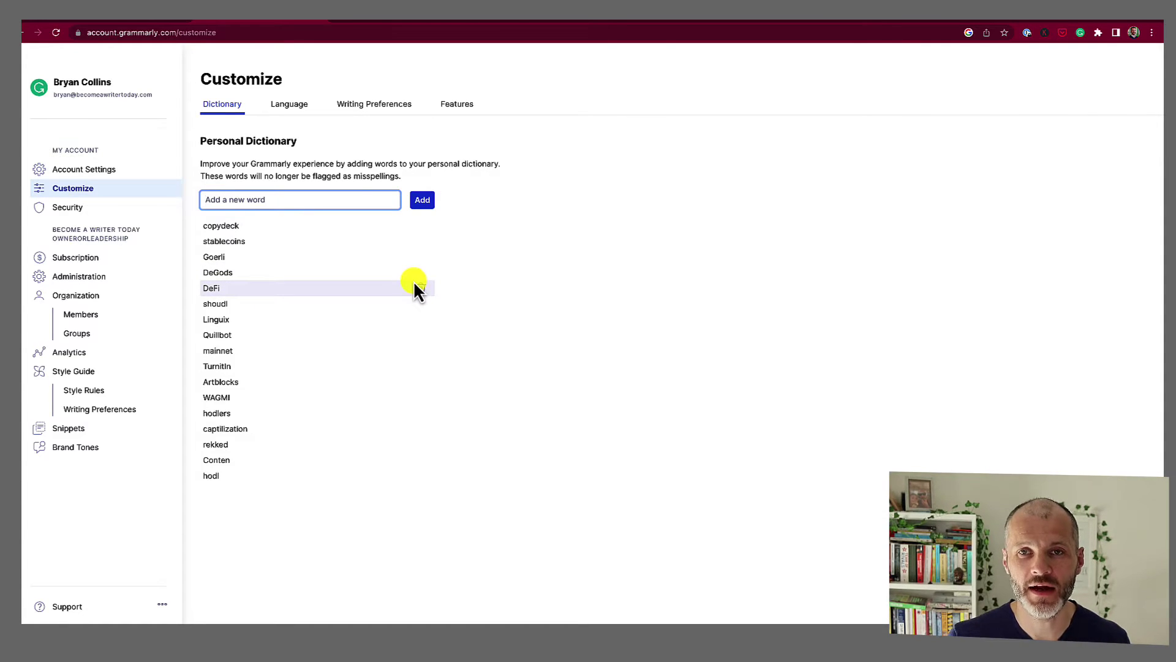
Step: Open the language settings and view the English dialects available for writing
left_click(289, 104)
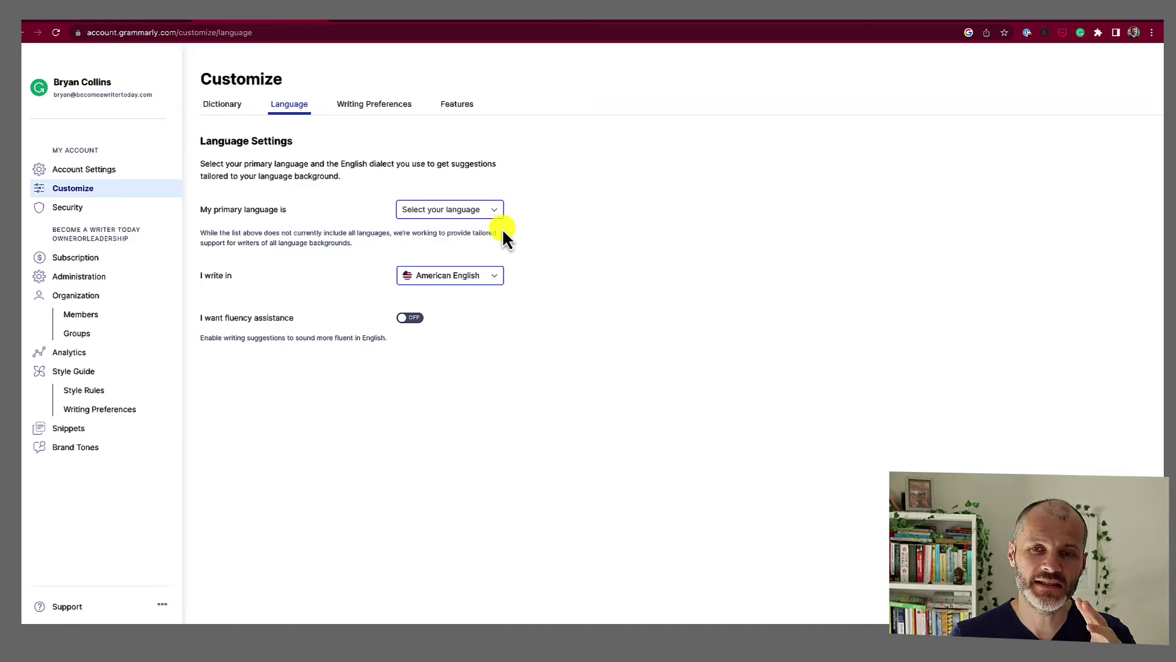
left_click(467, 272)
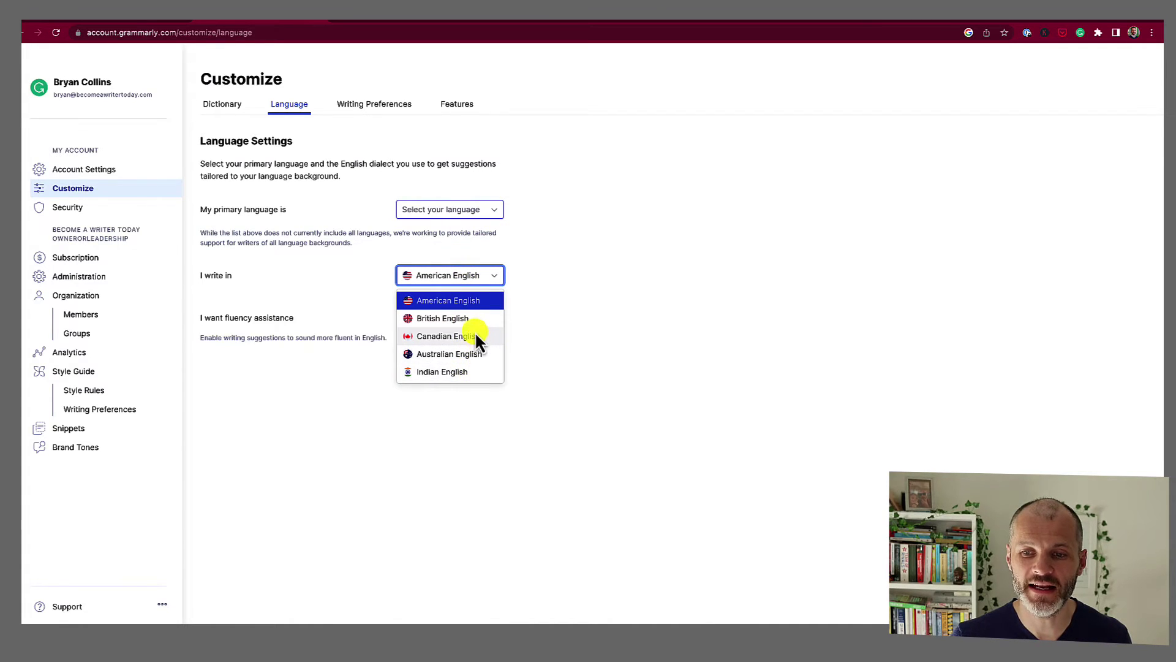
left_click(557, 291)
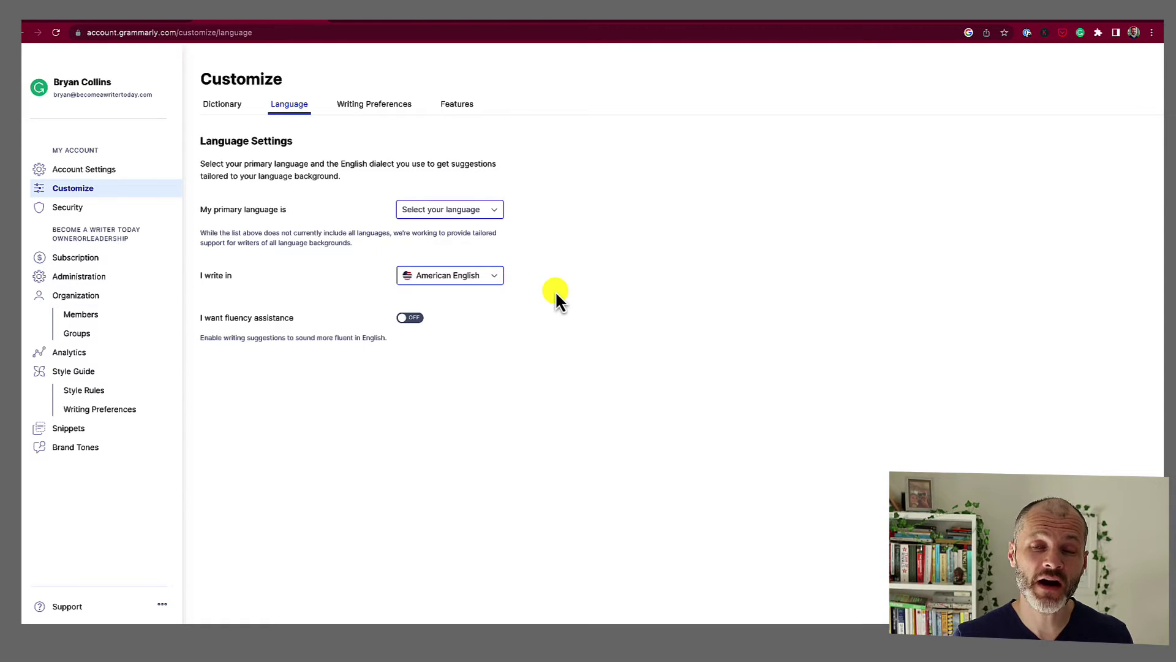
left_click(490, 282)
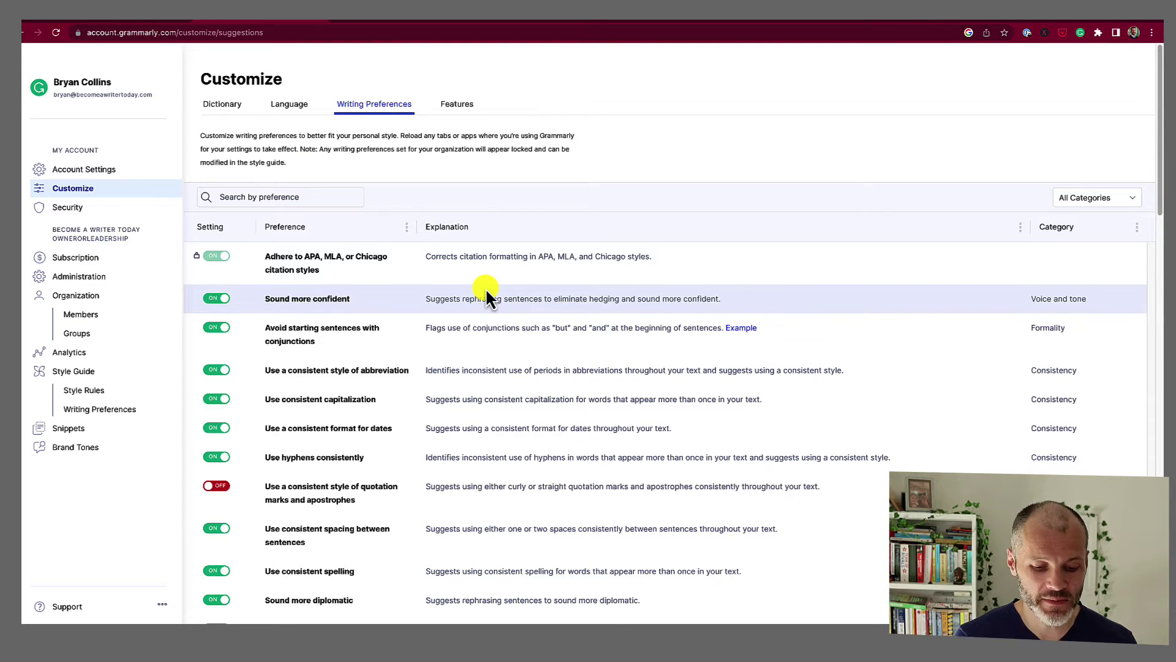
Step: Search the writing preferences page for "straight", "apostrophe" and "oxford" to locate the quotation mark and Oxford comma settings
key("ctrl+f")
type("straight")
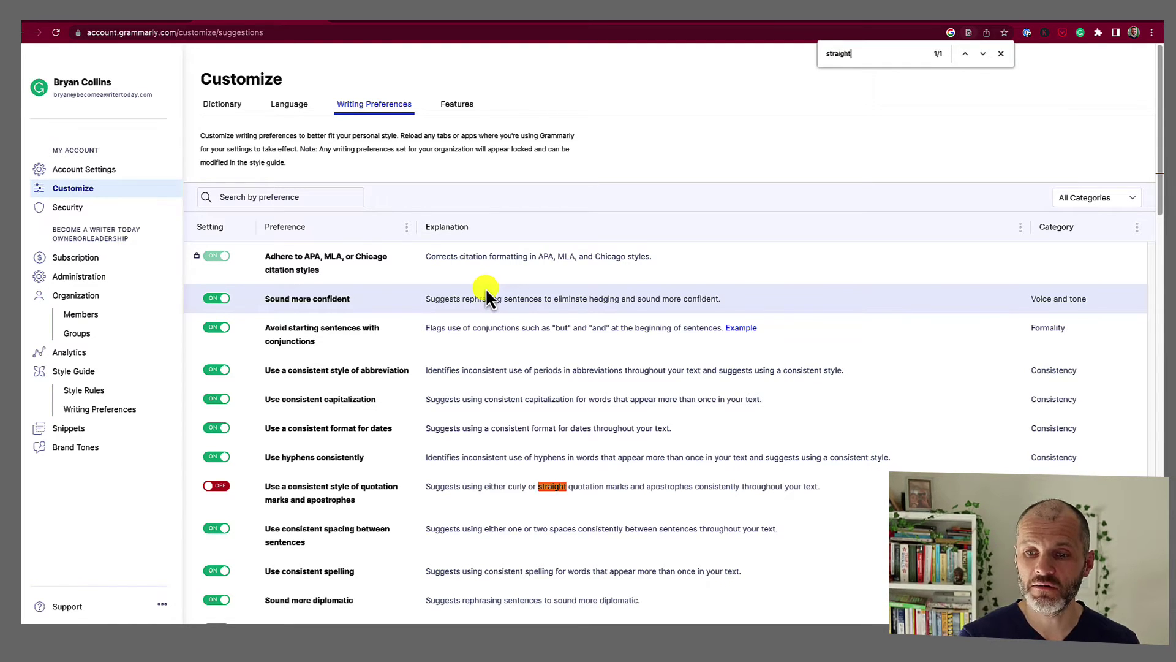
type("en")
key("ctrl+a")
type("ap")
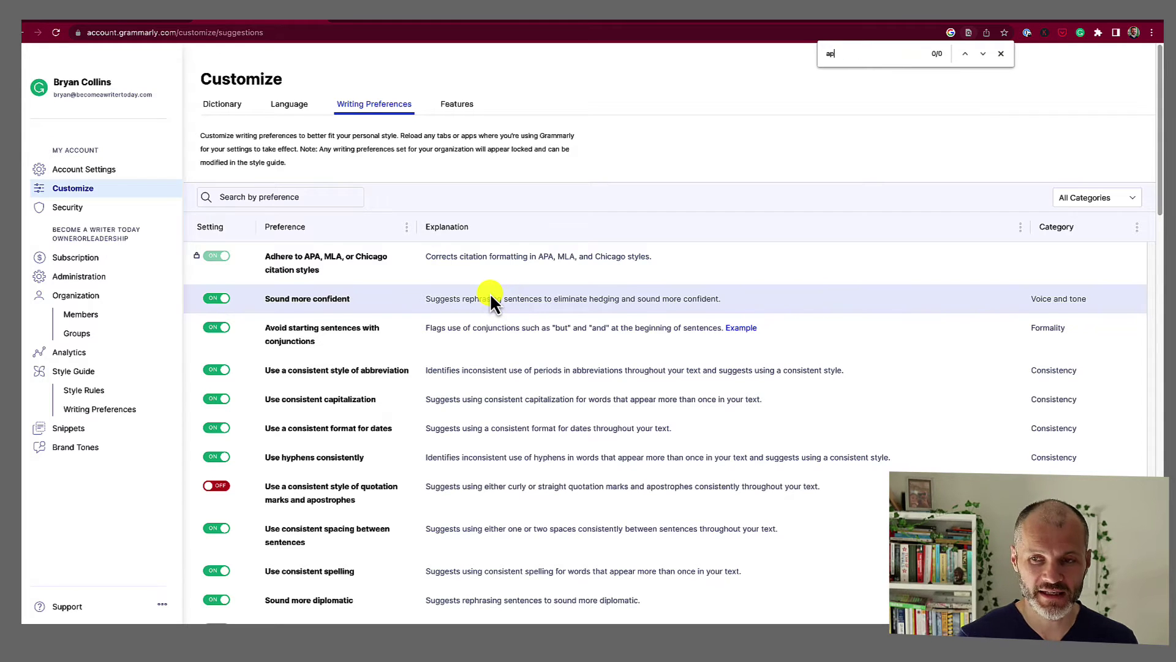
type("ostrophe")
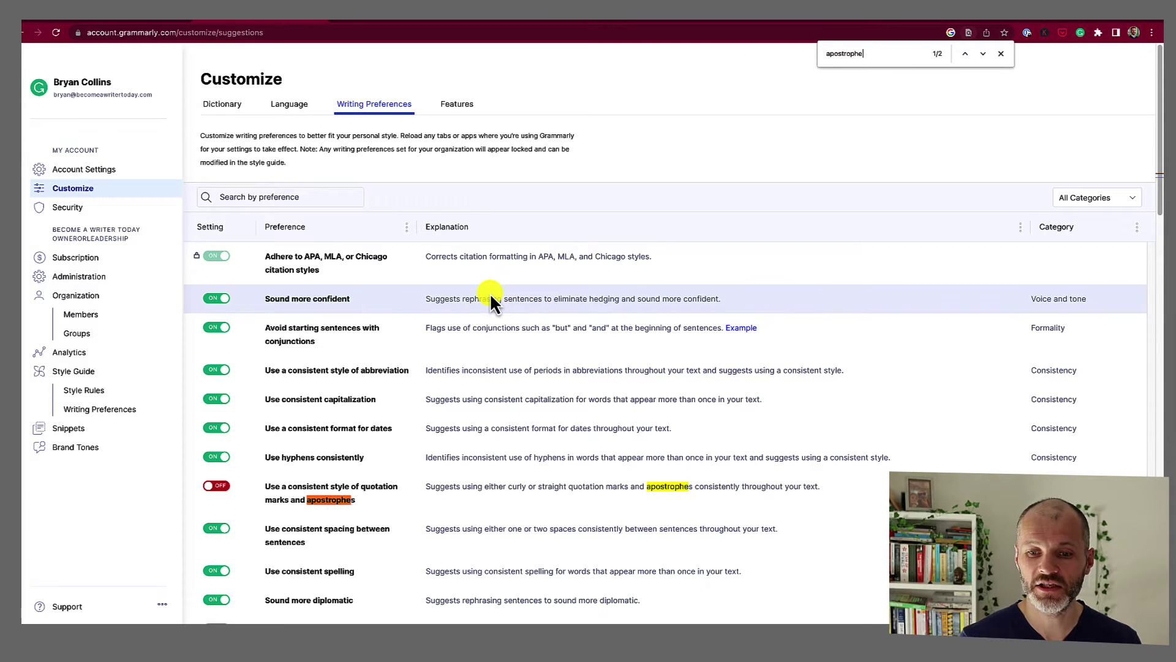
key("ctrl+a")
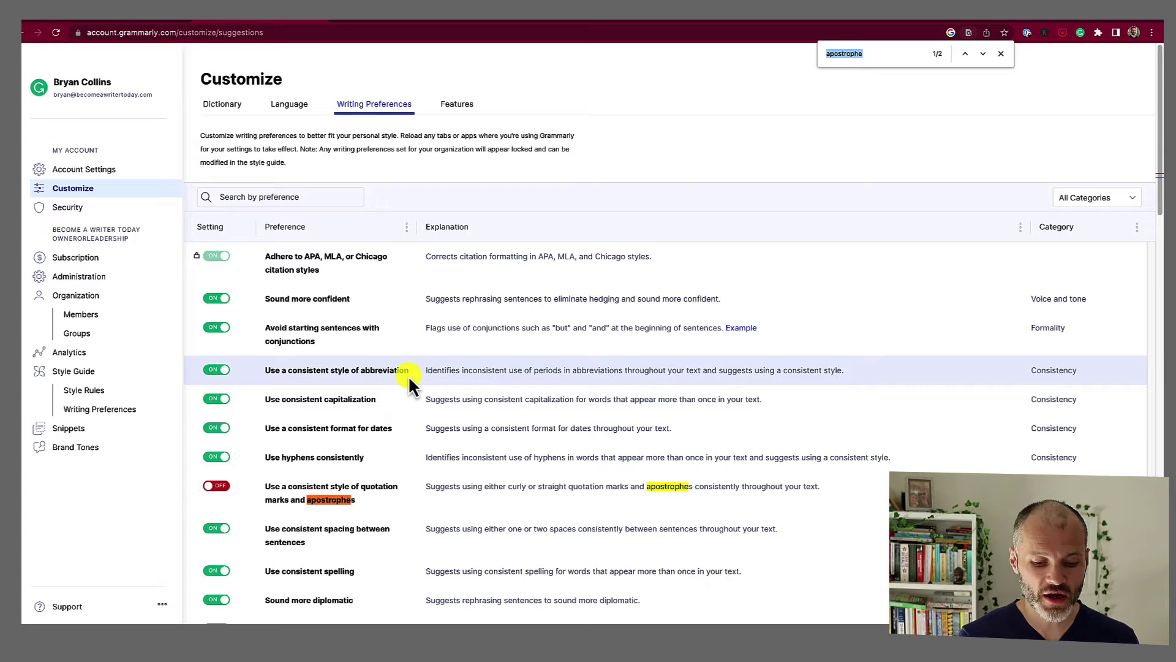
type("oxford")
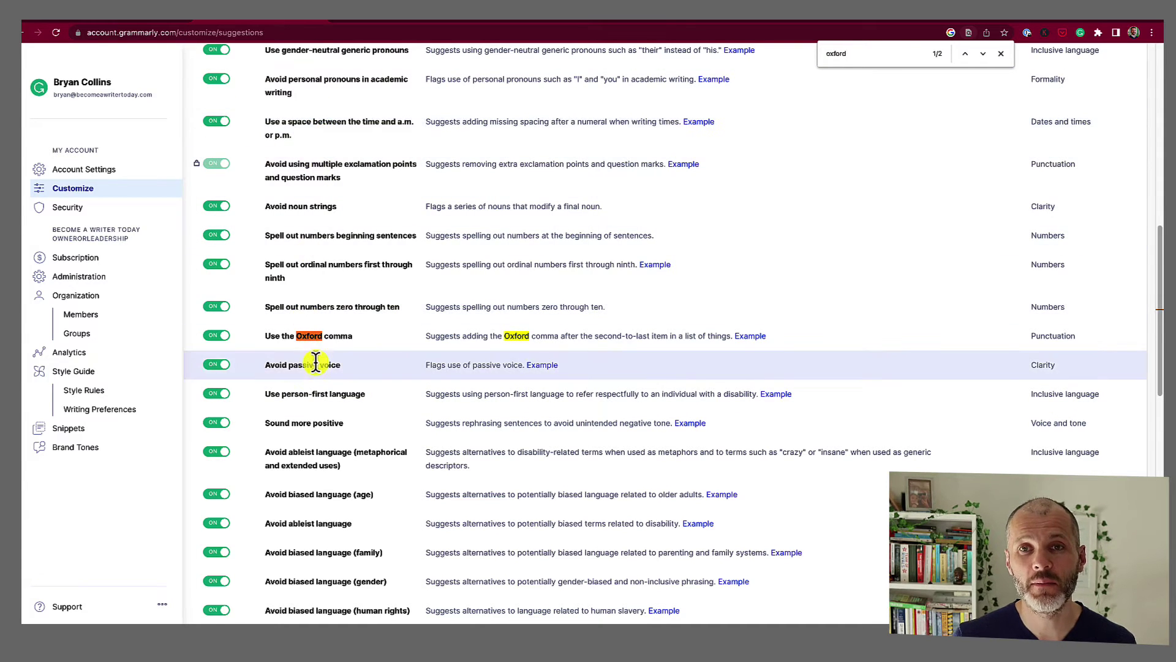
Step: Examine the inclusive language, punctuation and clarity writing preferences, and open the Features settings
scroll(329, 393, "down", 2)
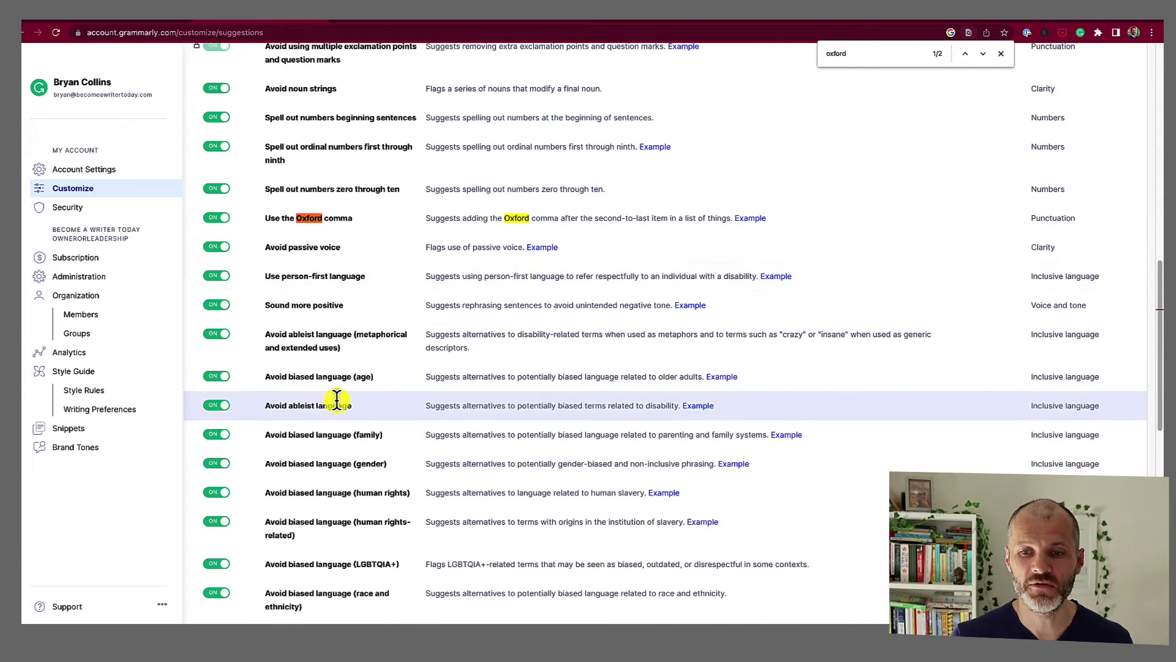
scroll(360, 421, "down", 1)
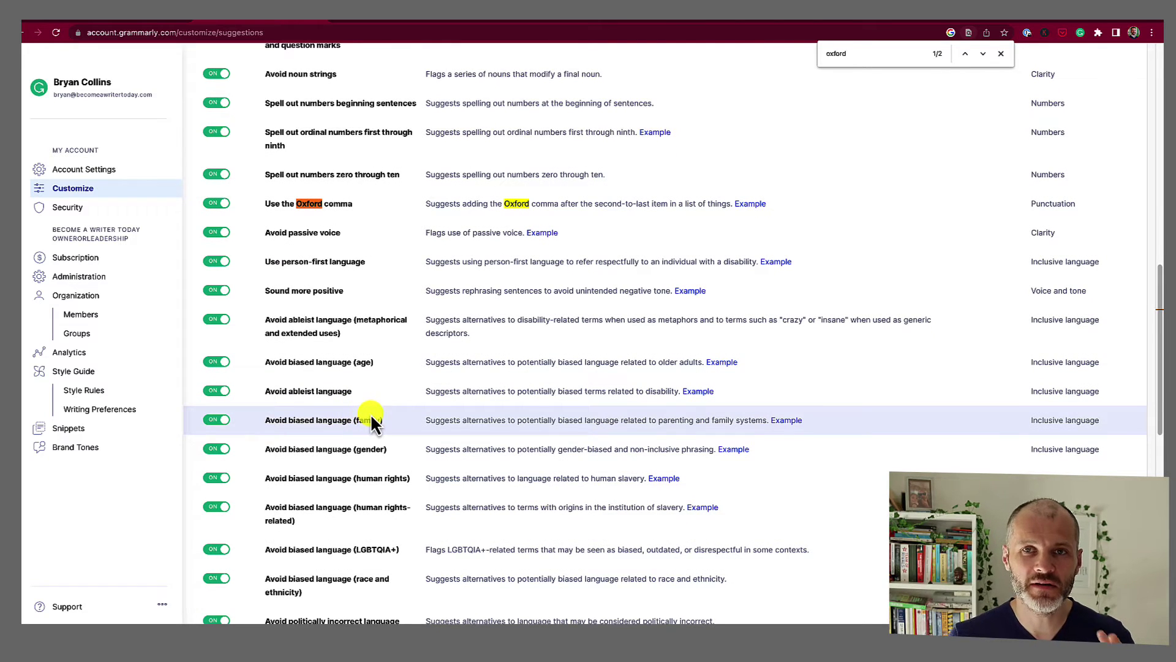
scroll(372, 426, "down", 4)
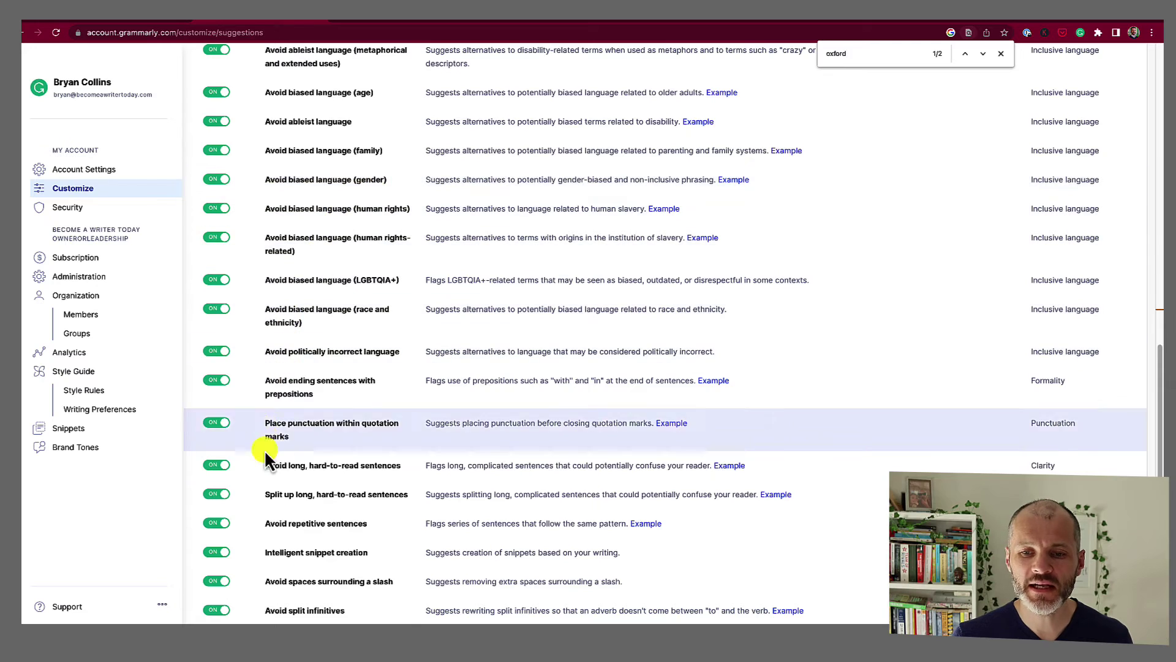
scroll(275, 478, "down", 3)
scroll(521, 343, "up", 20)
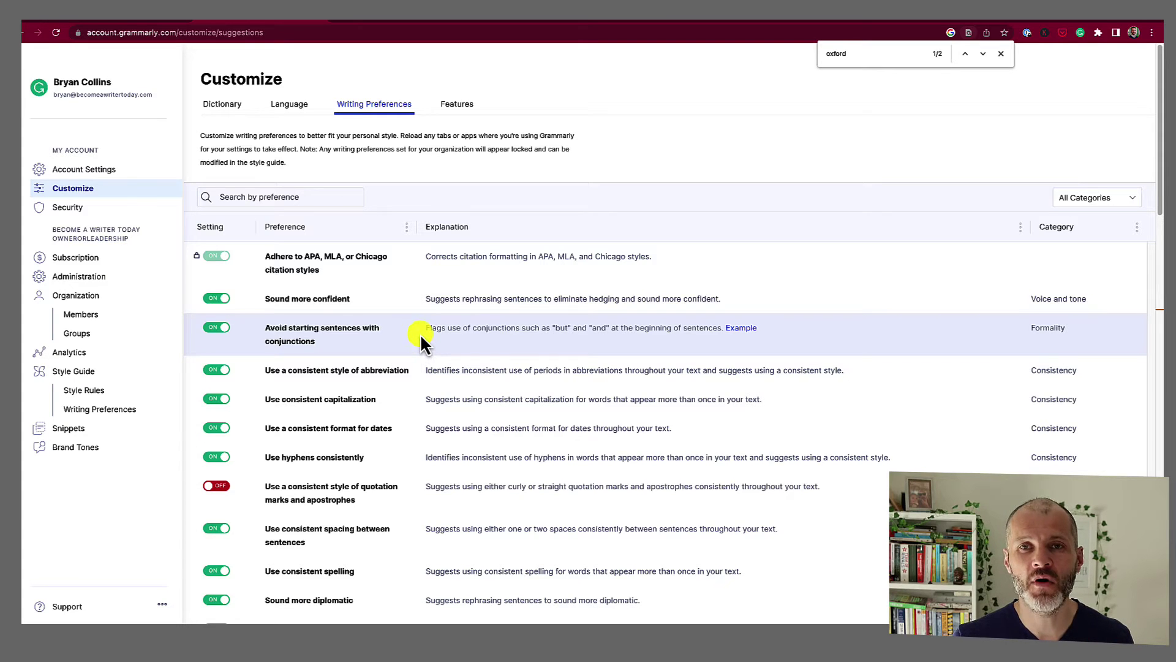
left_click(471, 109)
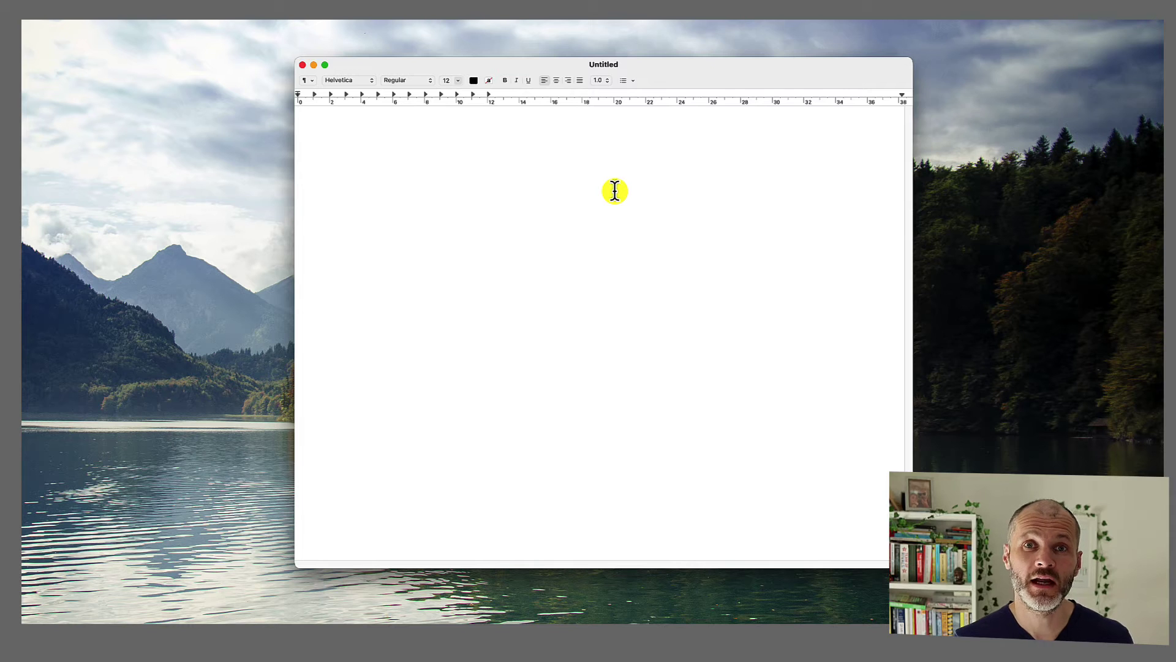
Step: In the blank untitled text document, bring up the Grammarly snippets and insert the BAWT snippet, "Become a Writer Today"
type("/")
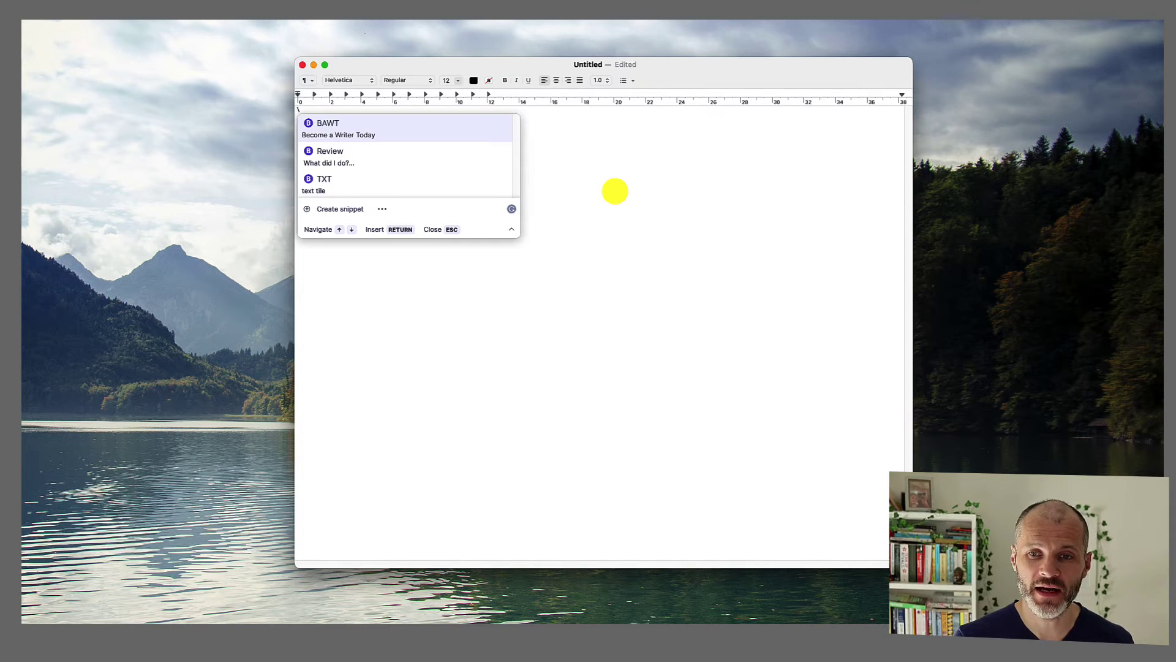
key("Down")
key("Down")
key("Down")
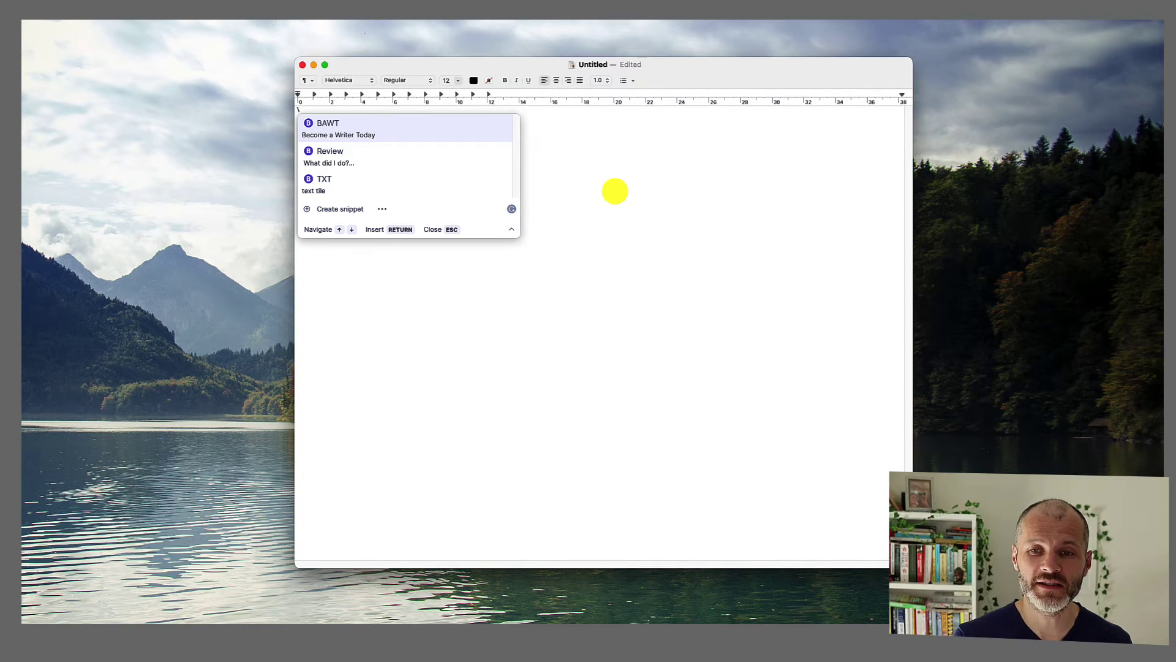
type("baw")
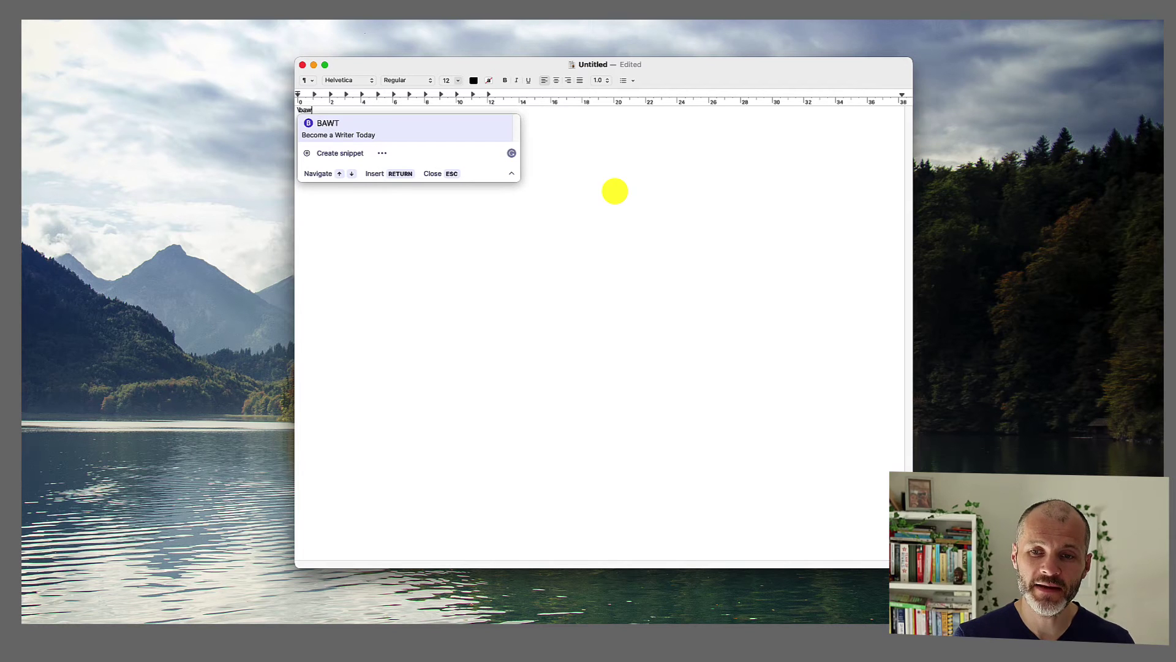
key("Return")
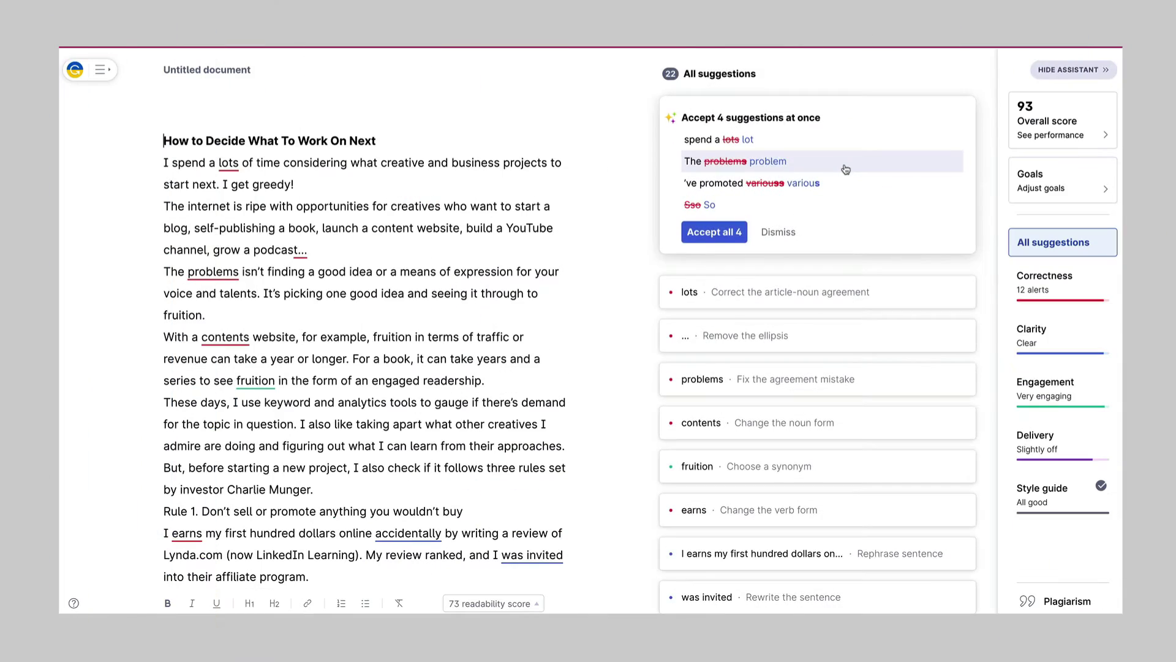
Step: In the Grammarly editor document "How to Decide What To Work On Next", accept all four grouped suggestions at once
left_click(714, 232)
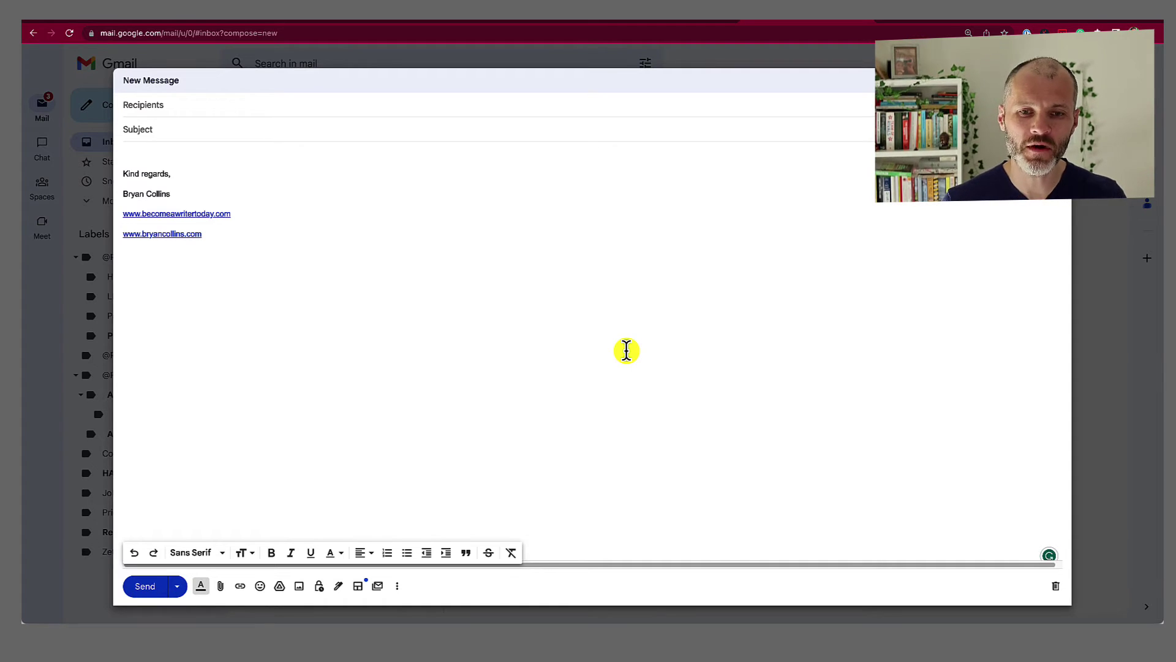
Step: Fill a new Gmail message with a placeholder resignation letter and review the Confident rephrasing, the "at this time" wording suggestion and the detected tone
type("Dear [Manager's Name],  I am writing to inform you that I have decided to resign from my position as [Job Title] at [Company Name]. My last day of work will be [Date].  I want to express my gratitude for the opportunities that you and the company have provided me during my time here. I have learned a lot and have had the pleasure of working with some amazing colleagues. I appreciate the support and guidance you have given me throughout my employment.  After careful consideration, I have decided to pursue other opportunities that align better with my personal and professional goals. While this was a difficult decision, I believe it is the right one for me at this time.  I will do everything possible to ensure a smooth transition during my remaining time here. I will complete my pending assignments and make sure that all necessary information is organized and documented for the next person who will be taking on my role.  Thank you again for the opportunities, and I wish the company continued success in the future.  Sincerely,  [Your Name]")
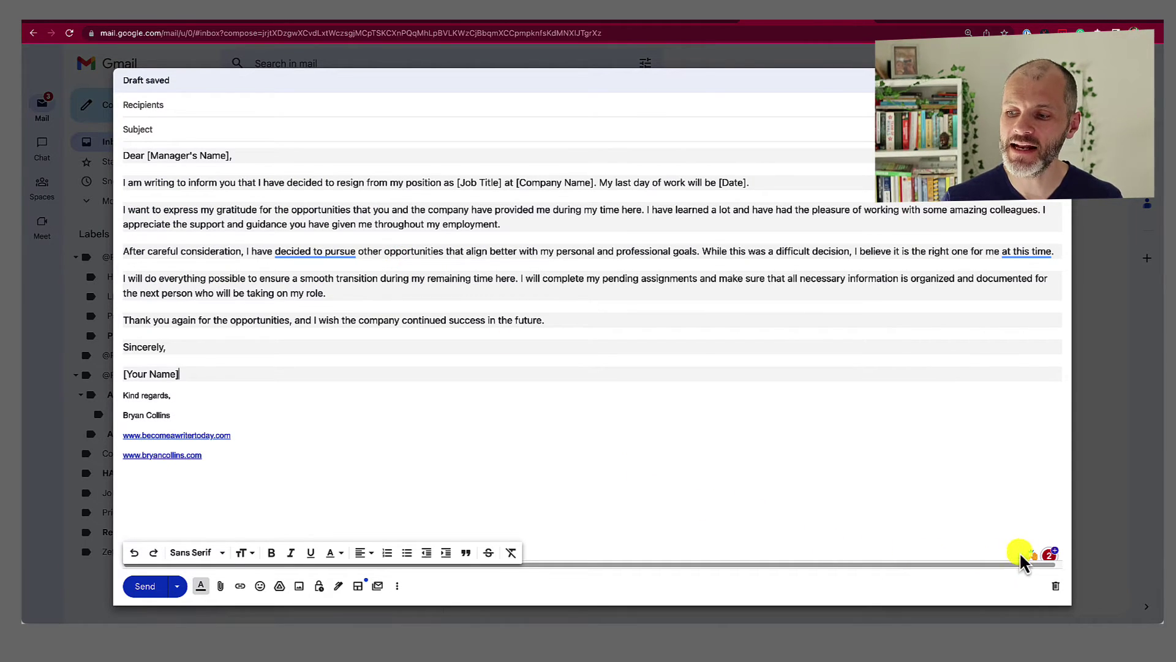
left_click(1052, 557)
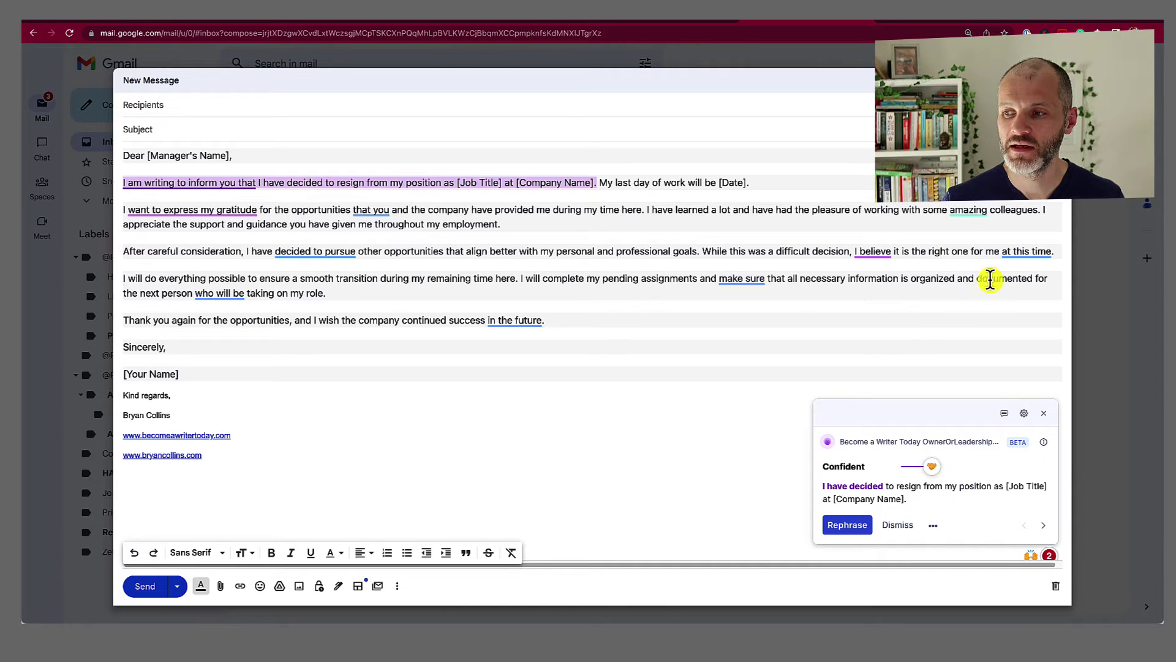
left_click(1021, 255)
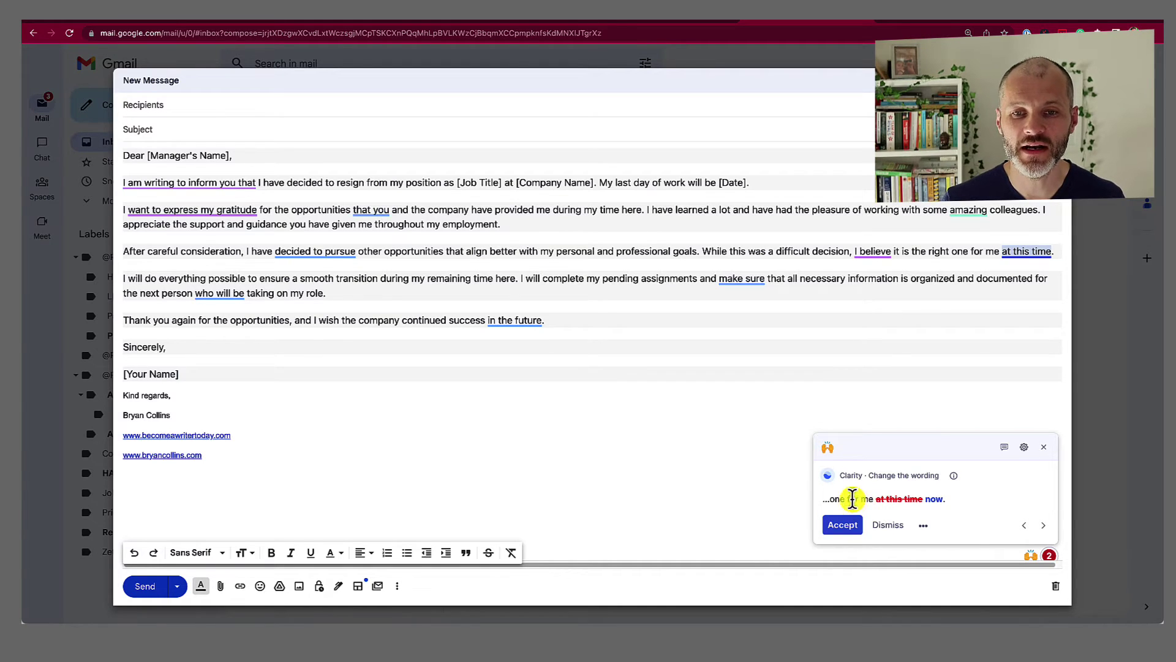
left_click(1034, 559)
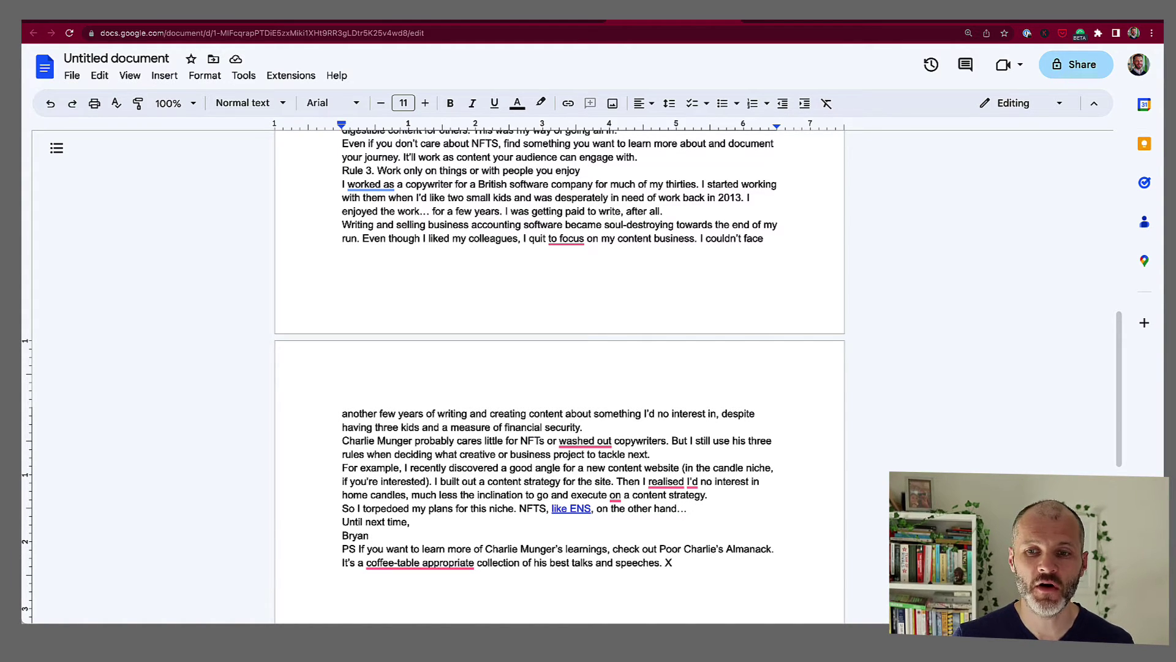
left_click(1098, 580)
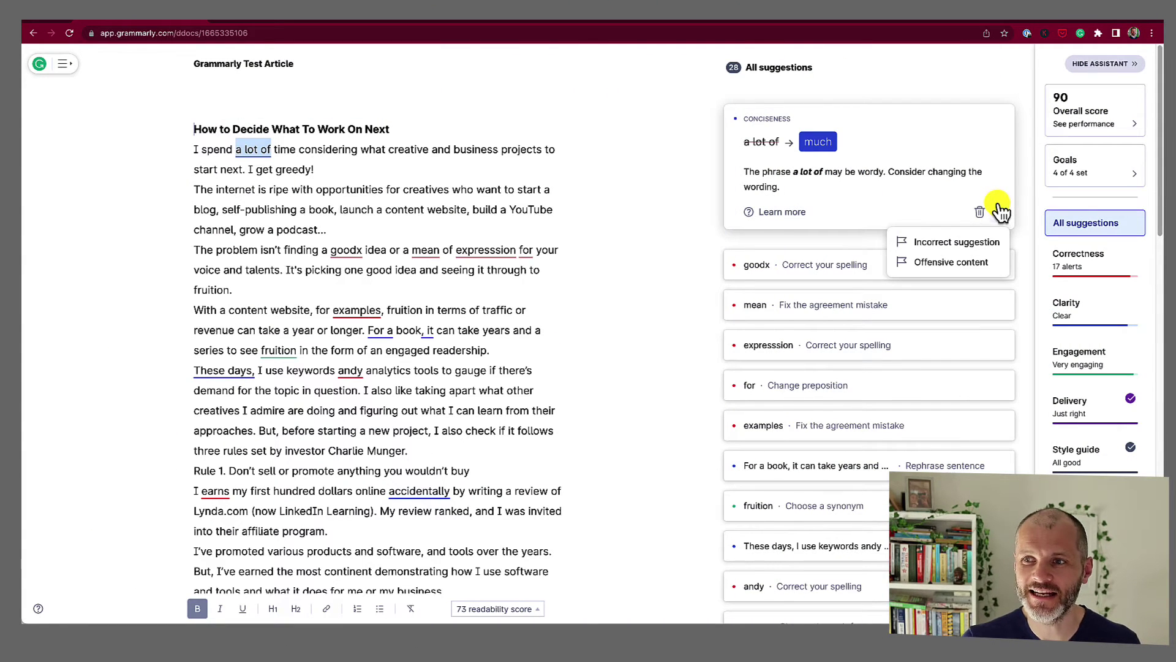
Step: Open the performance report for Grammarly Test Article and examine its word count, readability and vocabulary metrics
left_click(1094, 116)
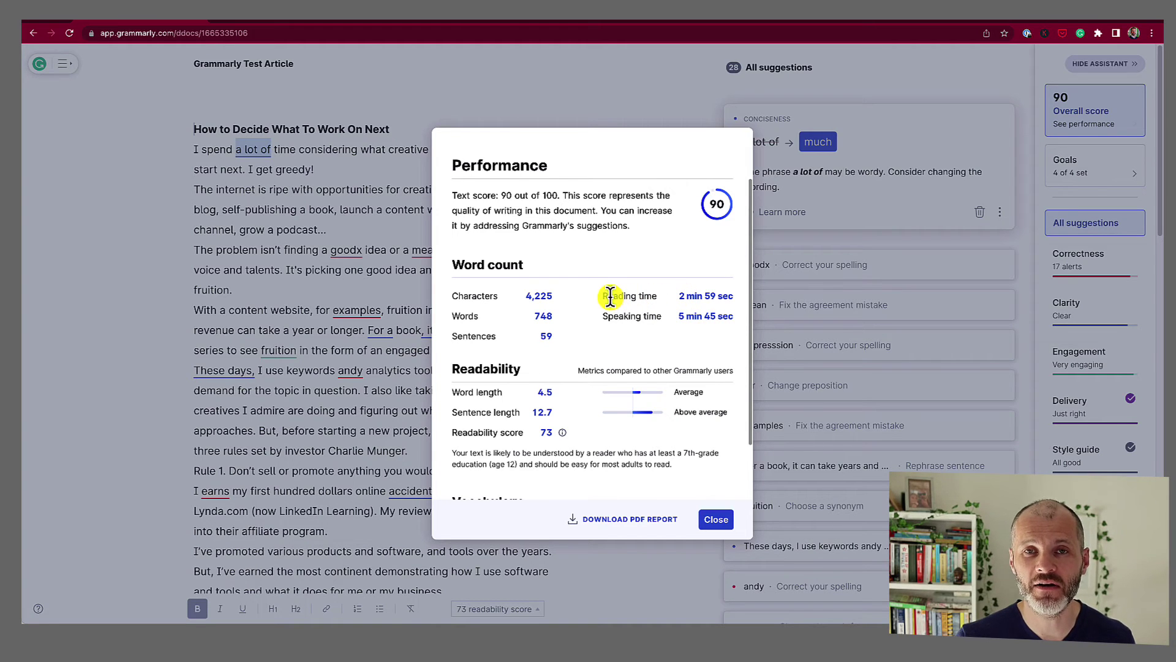
left_click_drag(479, 278, 697, 300)
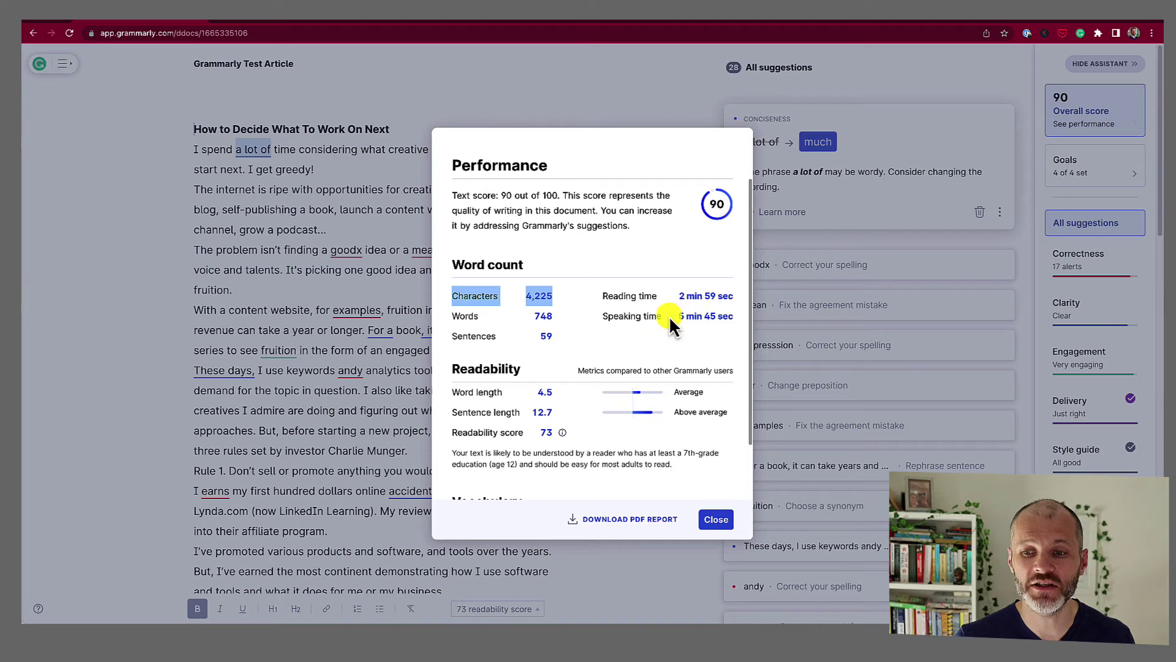
scroll(661, 337, "down", 2)
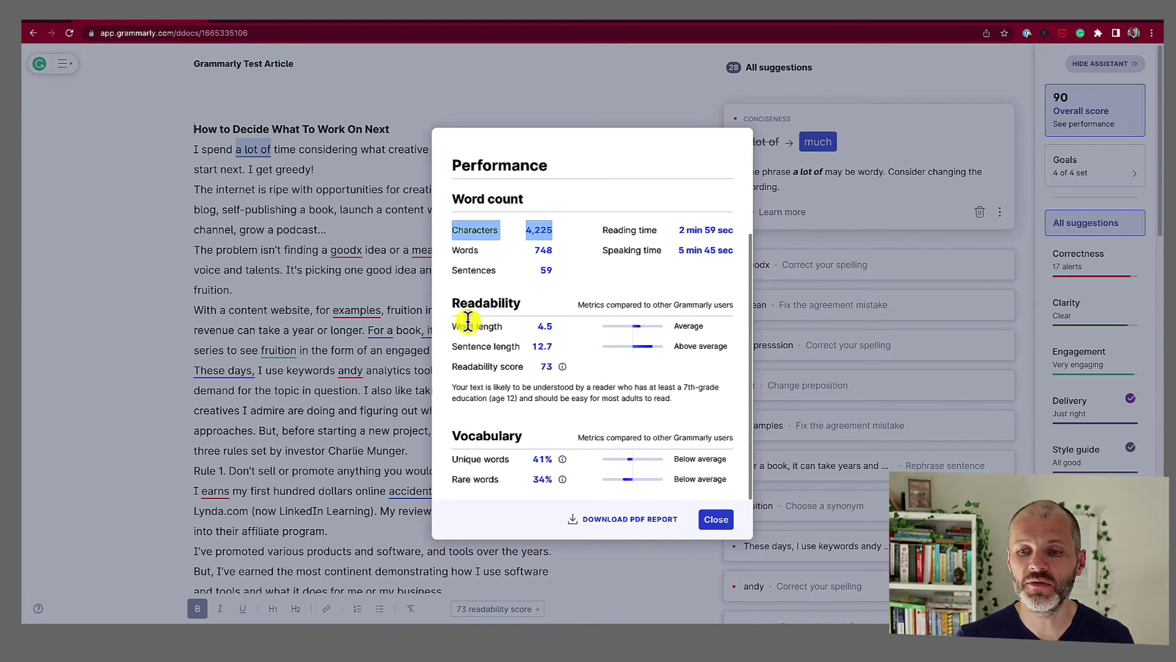
left_click_drag(459, 318, 691, 385)
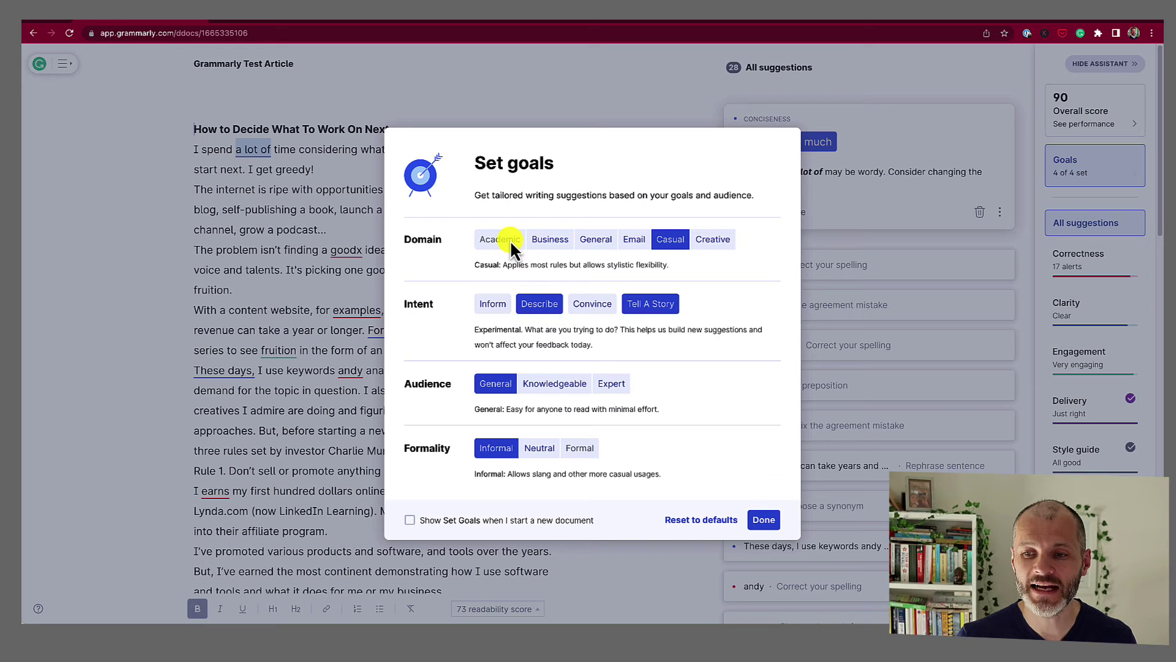
Step: Set the document goals to the Academic domain, Essay type and APA format, and review the formality suggestion on "It's"
left_click(755, 520)
left_click(1096, 177)
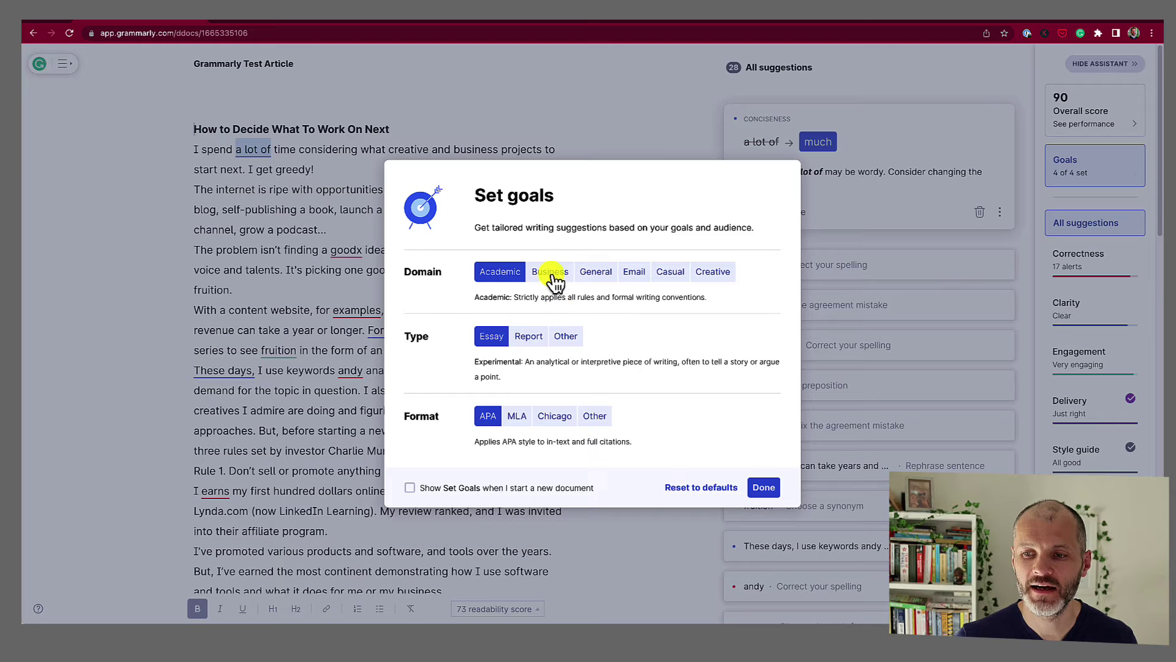
left_click(590, 272)
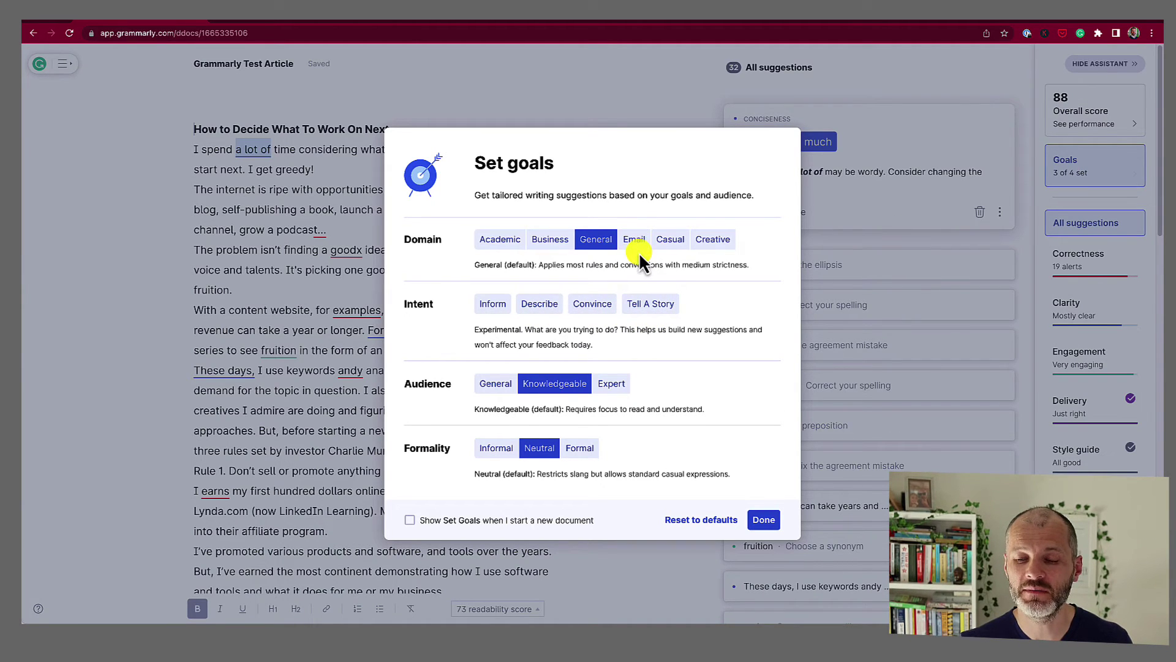
left_click(505, 243)
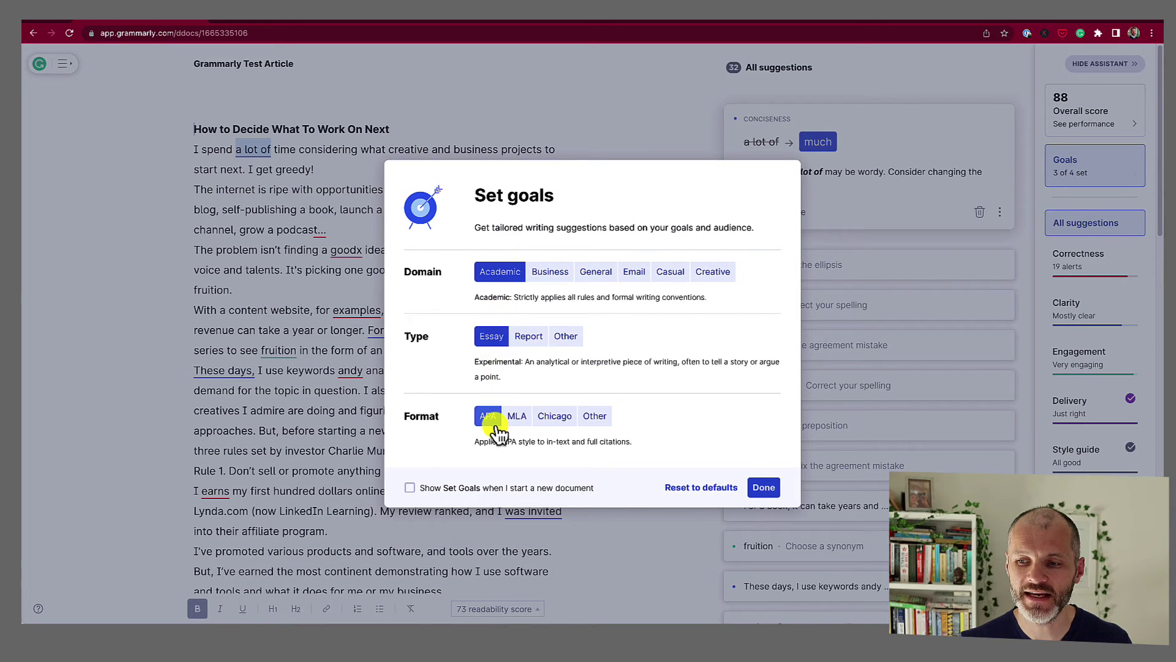
left_click(764, 488)
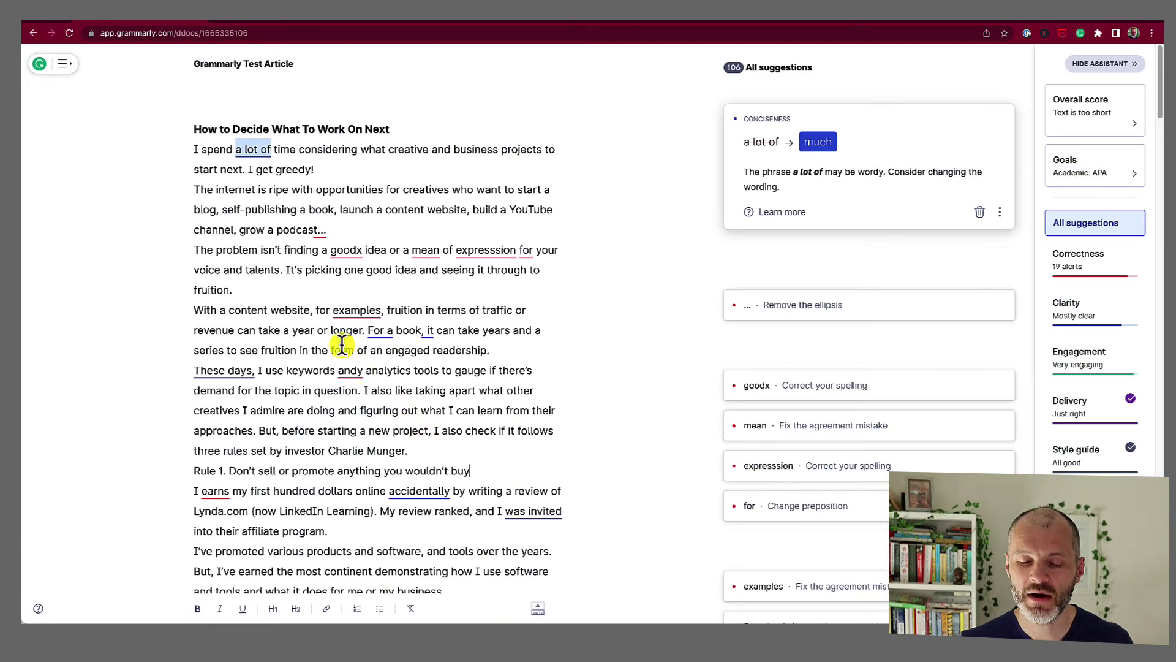
left_click(295, 267)
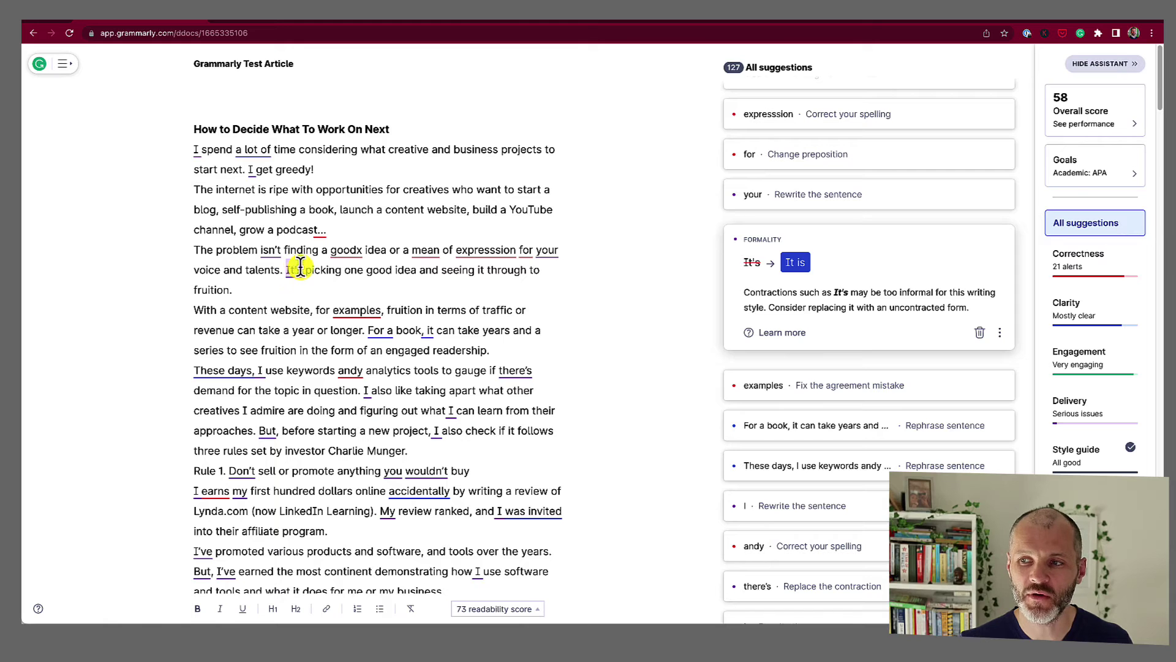
Step: Set the document goals to the General domain with a Knowledgeable audience and Neutral formality
left_click(1109, 163)
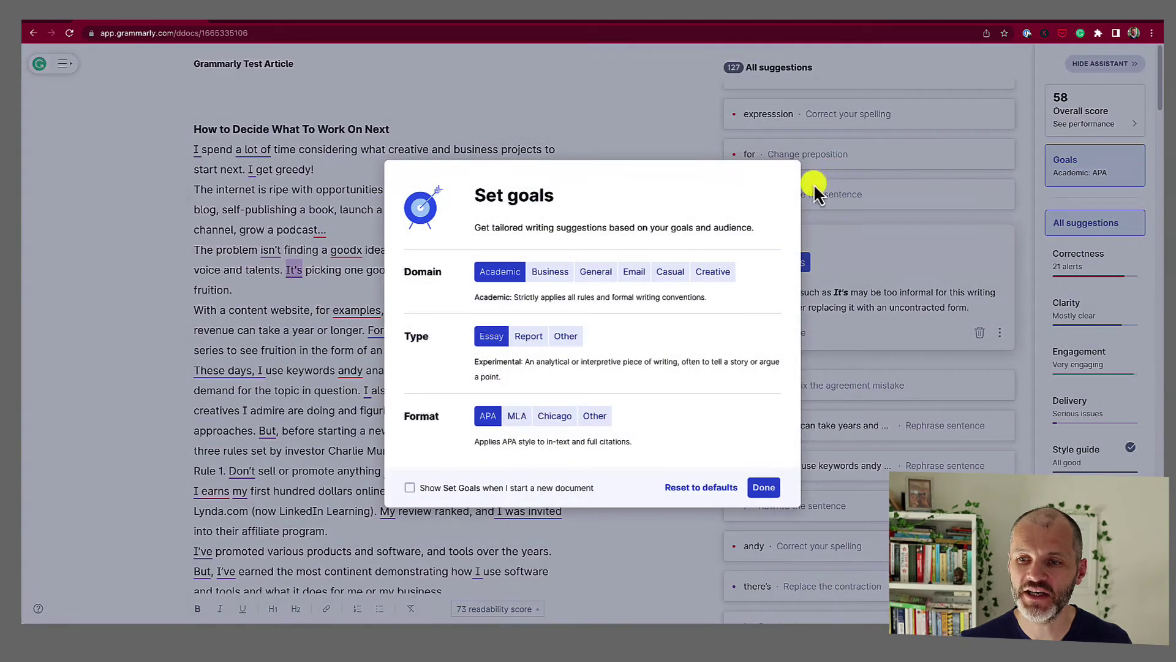
left_click(594, 272)
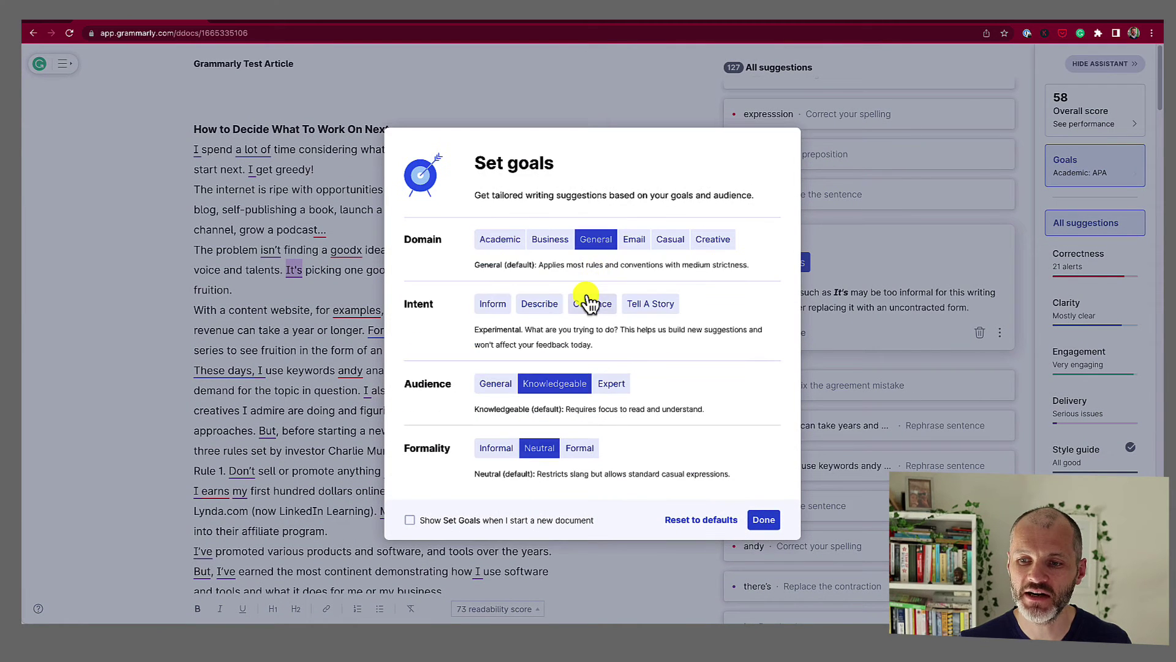
left_click(764, 520)
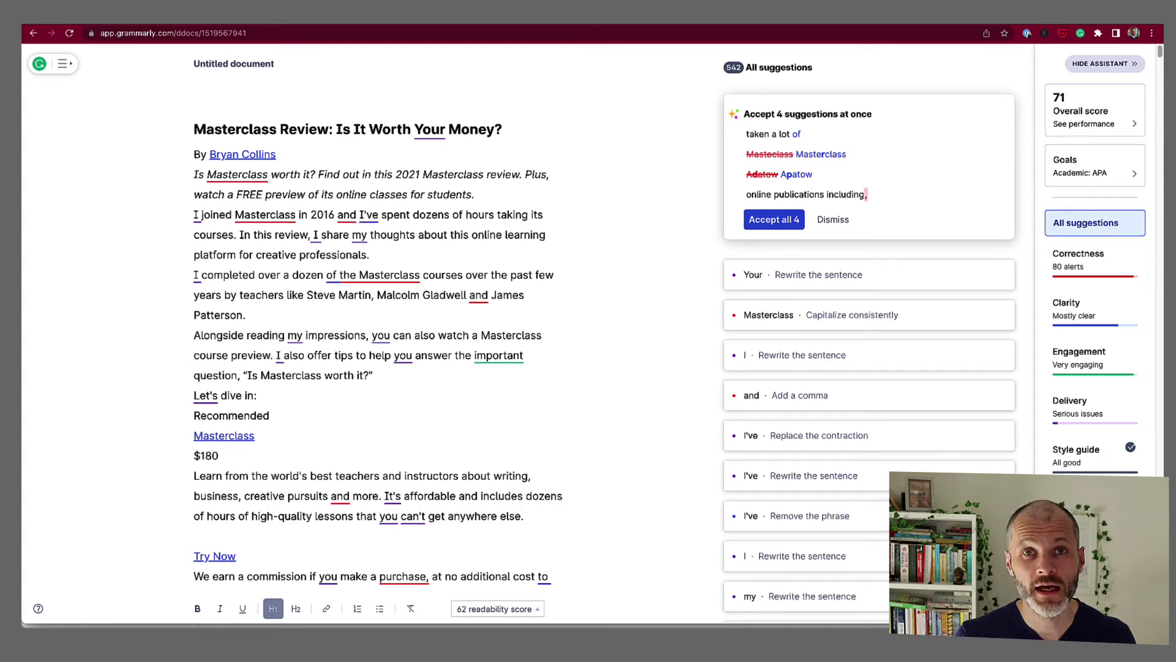
left_click(1084, 498)
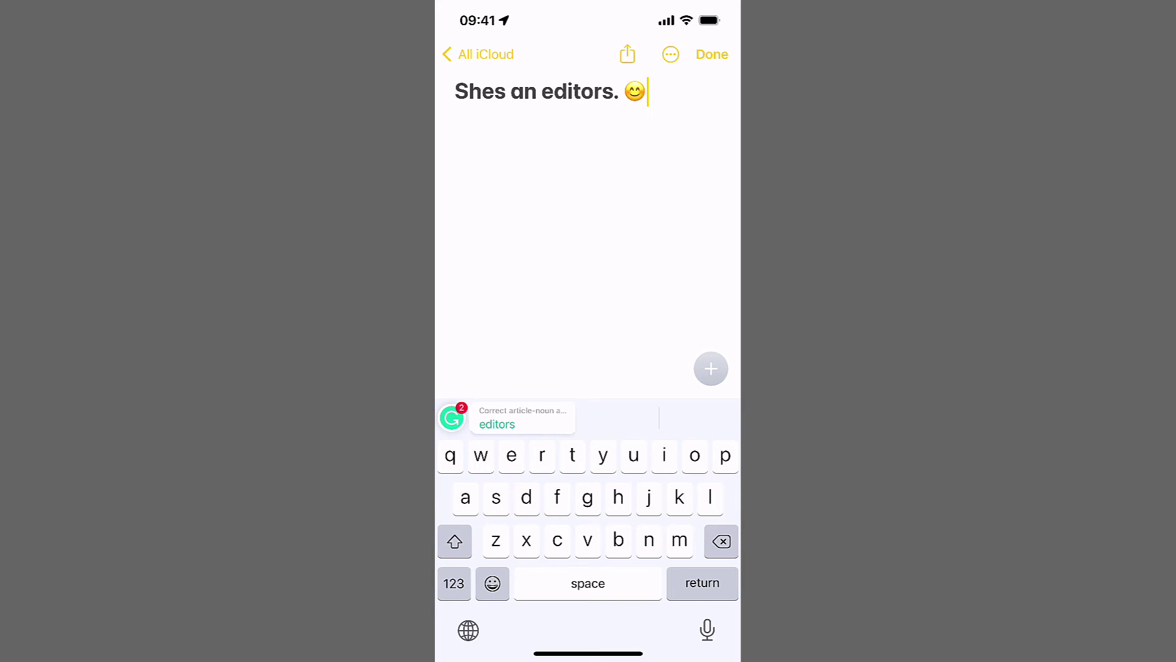
Step: In the iPhone note "Shes an editors.", open the Grammarly keyboard's issues and apply the "She's" spelling correction
left_click(452, 418)
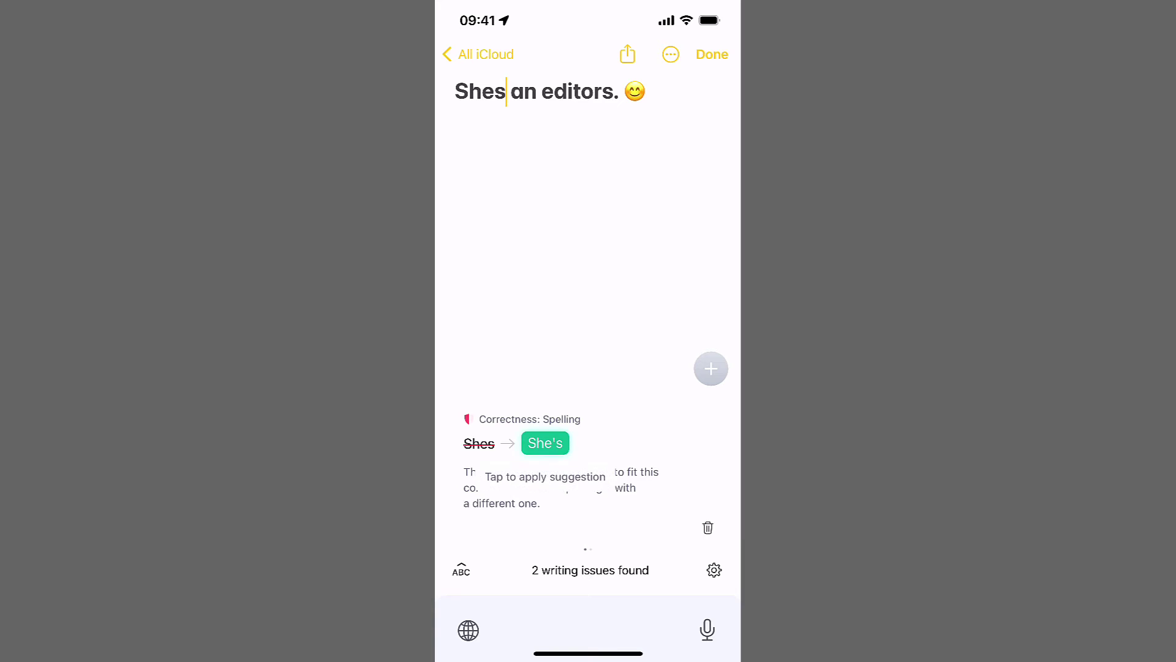
left_click(545, 443)
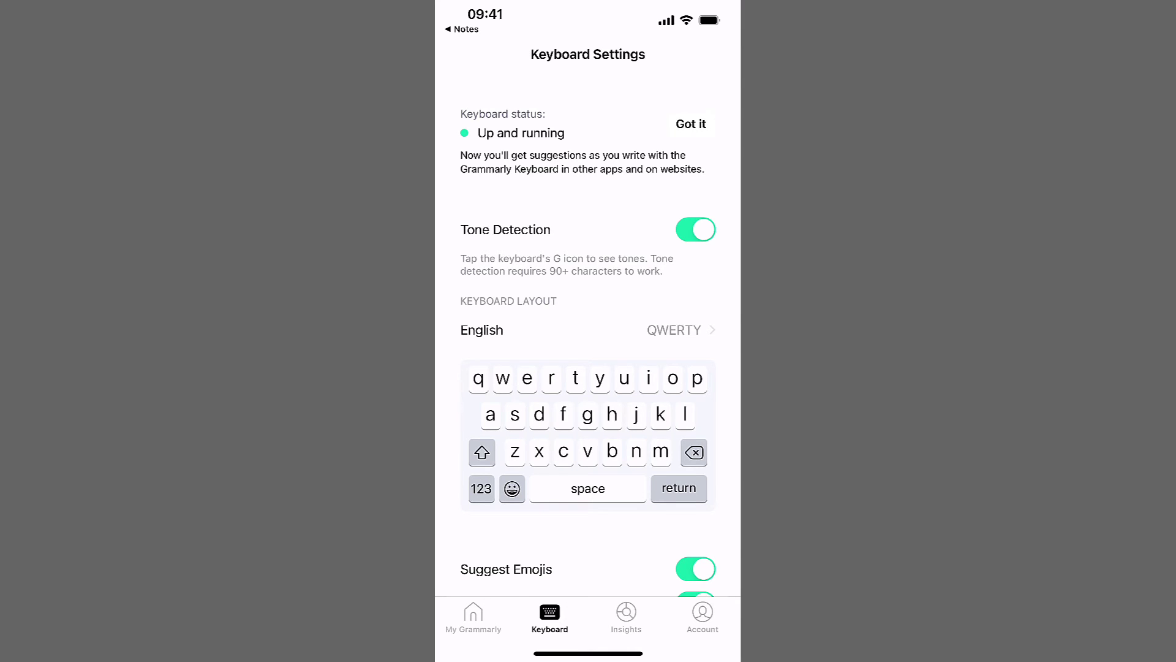
Step: Examine the Grammarly app's keyboard settings below the tone detection and keyboard layout options
scroll(588, 334, "down", 3)
scroll(588, 334, "down", 4)
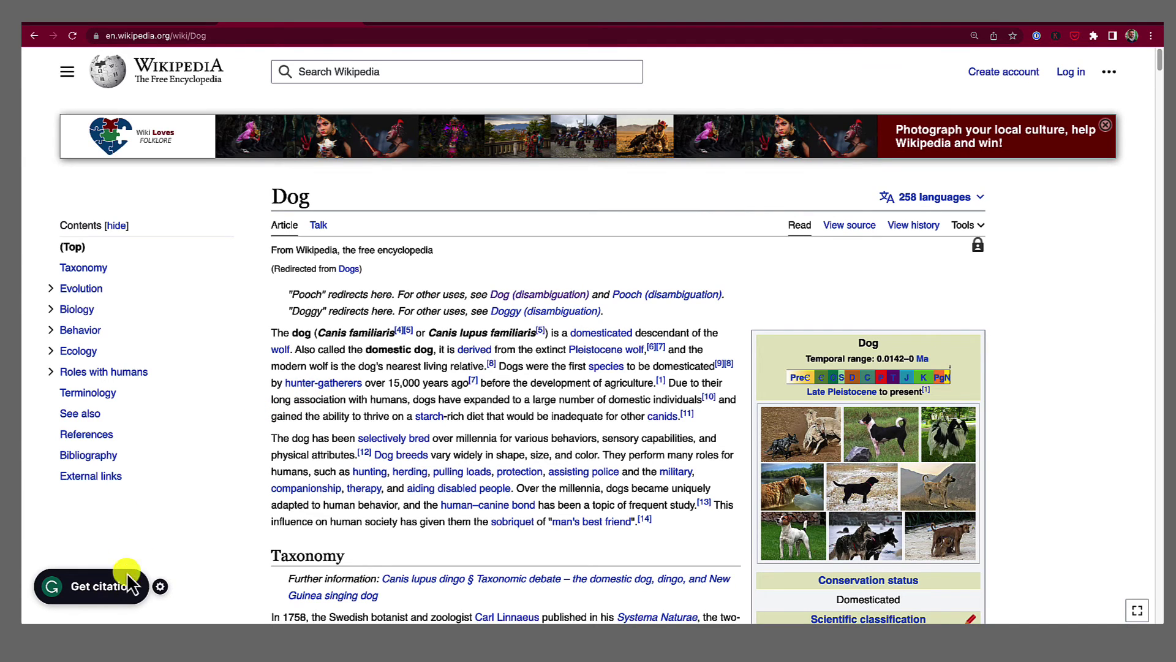
Step: Generate the MLA citation for Wikipedia's Dog article with Grammarly and copy both its full and in-text versions
left_click(110, 588)
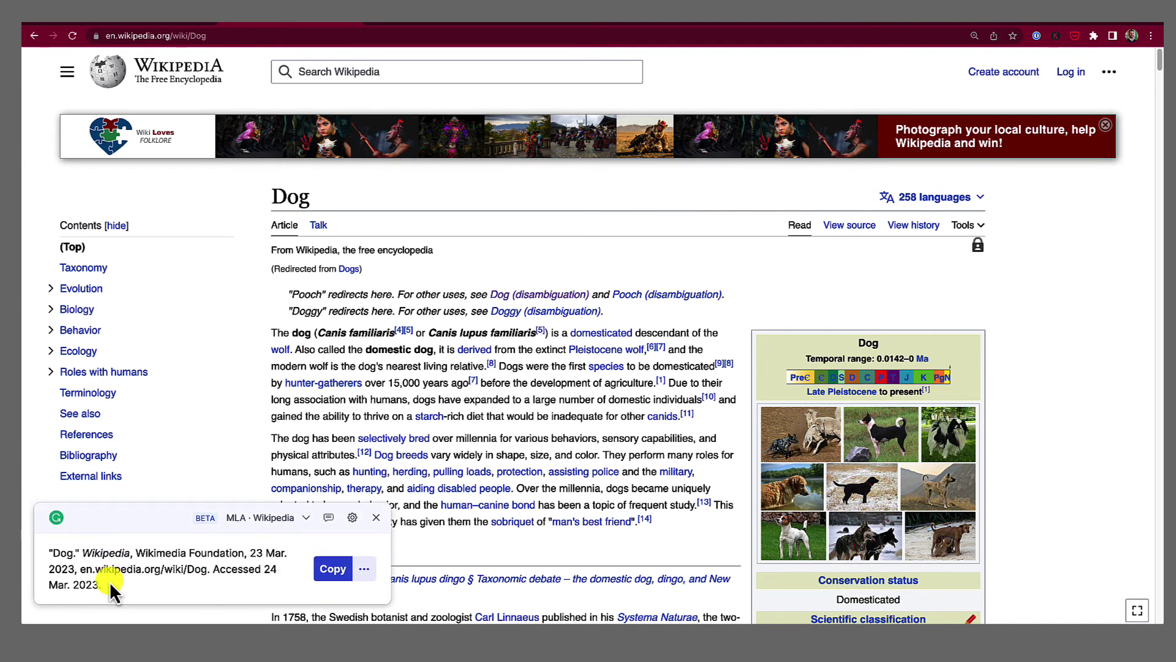
left_click(334, 563)
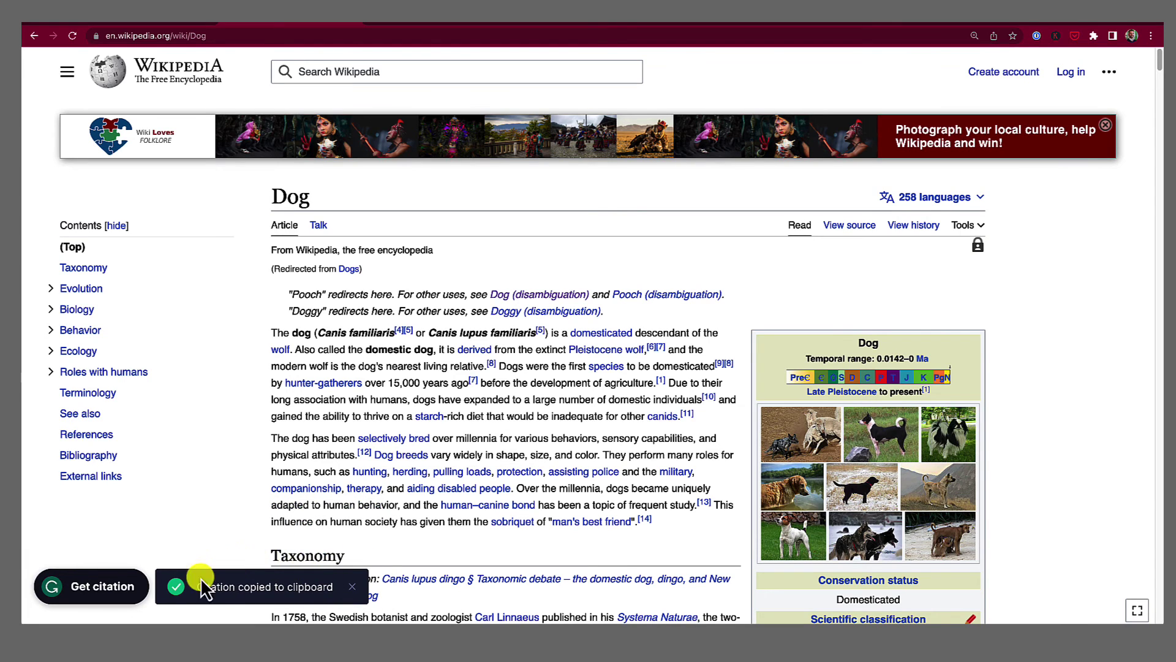
left_click(119, 588)
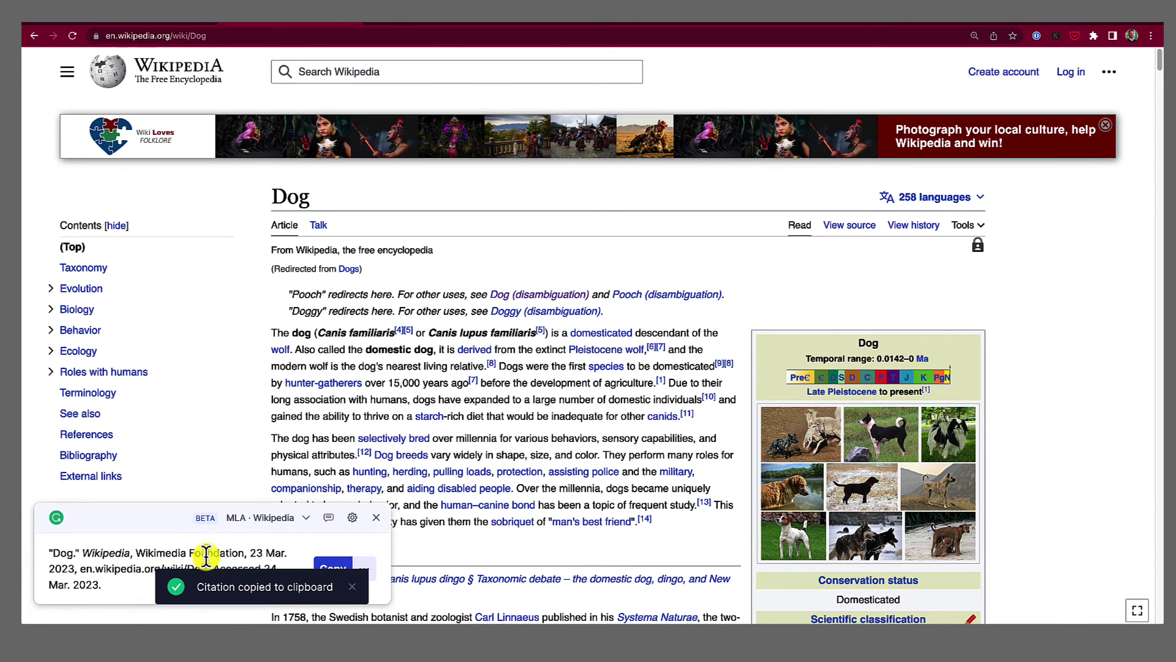
left_click(288, 525)
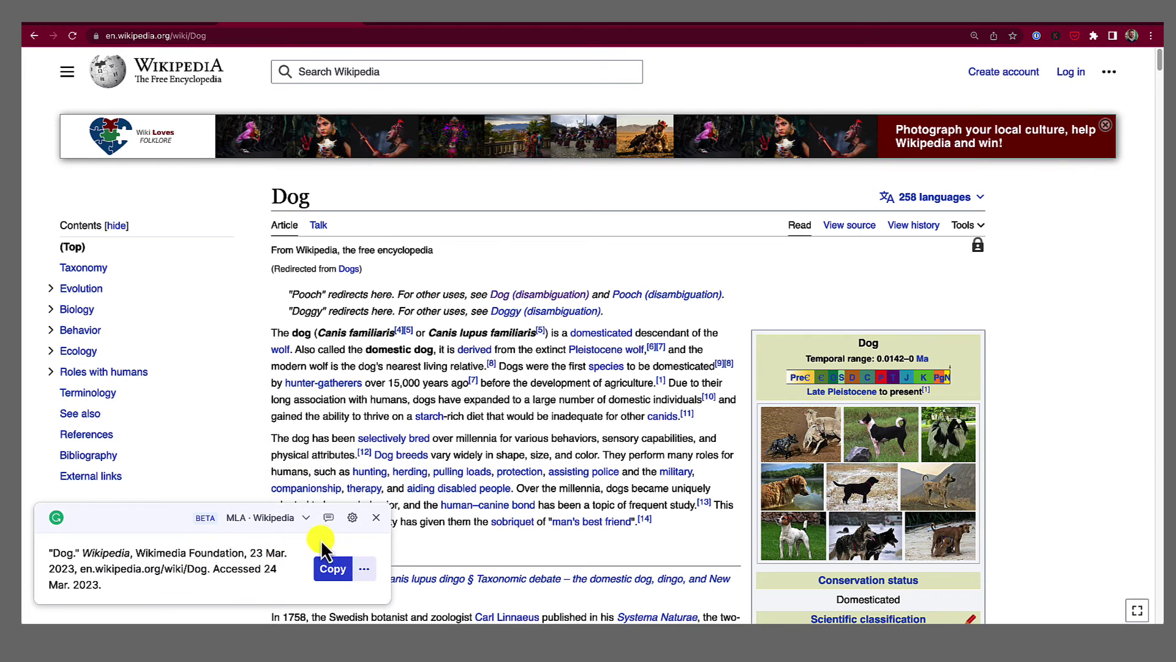
left_click(364, 569)
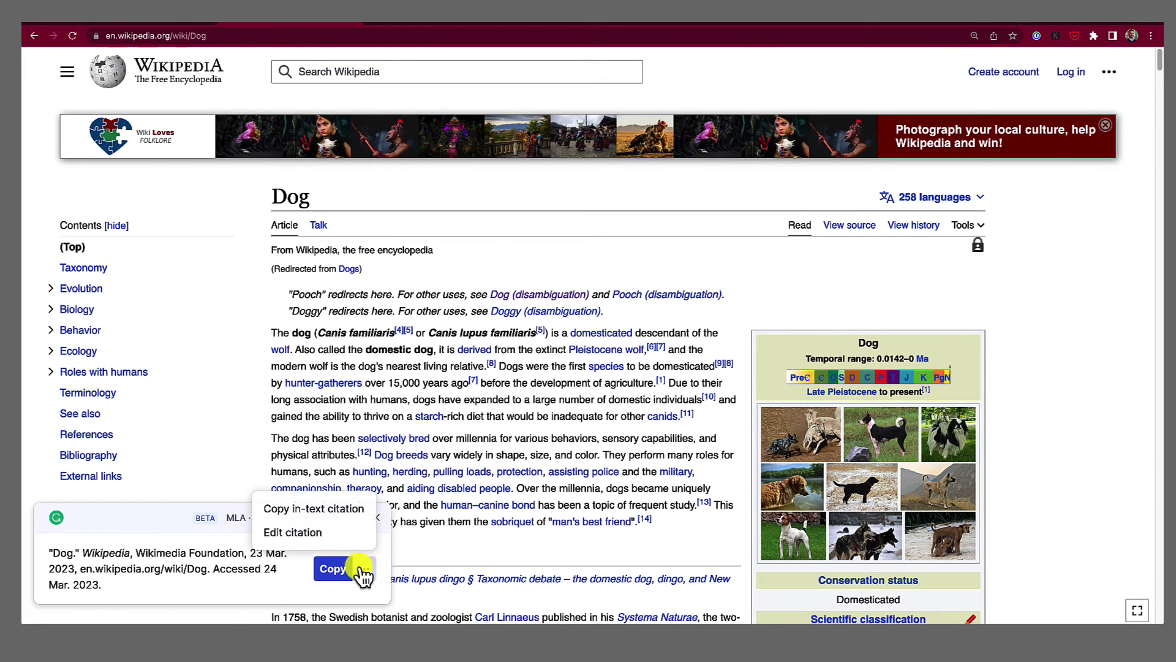
left_click(331, 509)
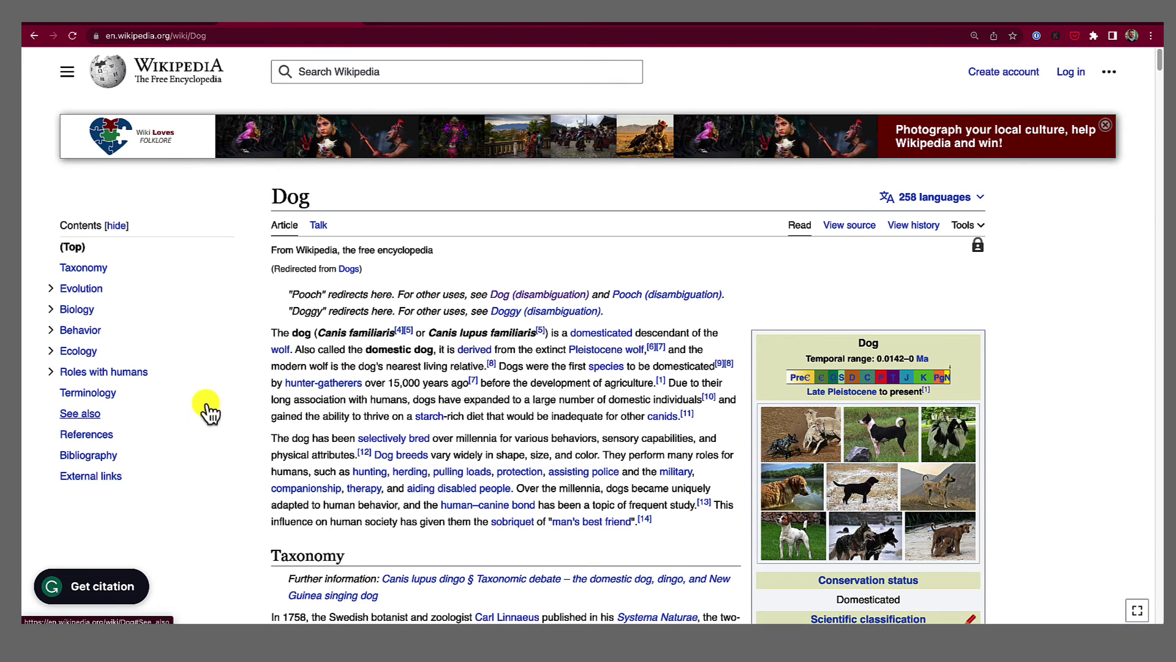
Step: Switch to Grammarly's Free Citation Generator page and highlight its web address, grammarly.com/citations
left_click(467, 26)
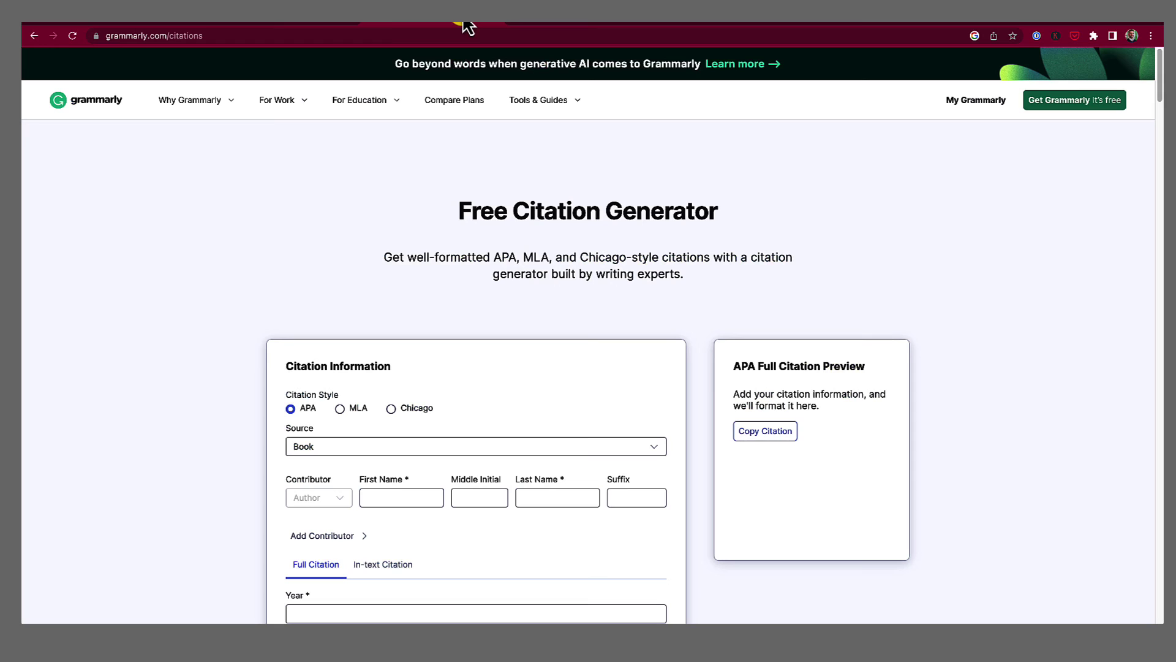
left_click(300, 38)
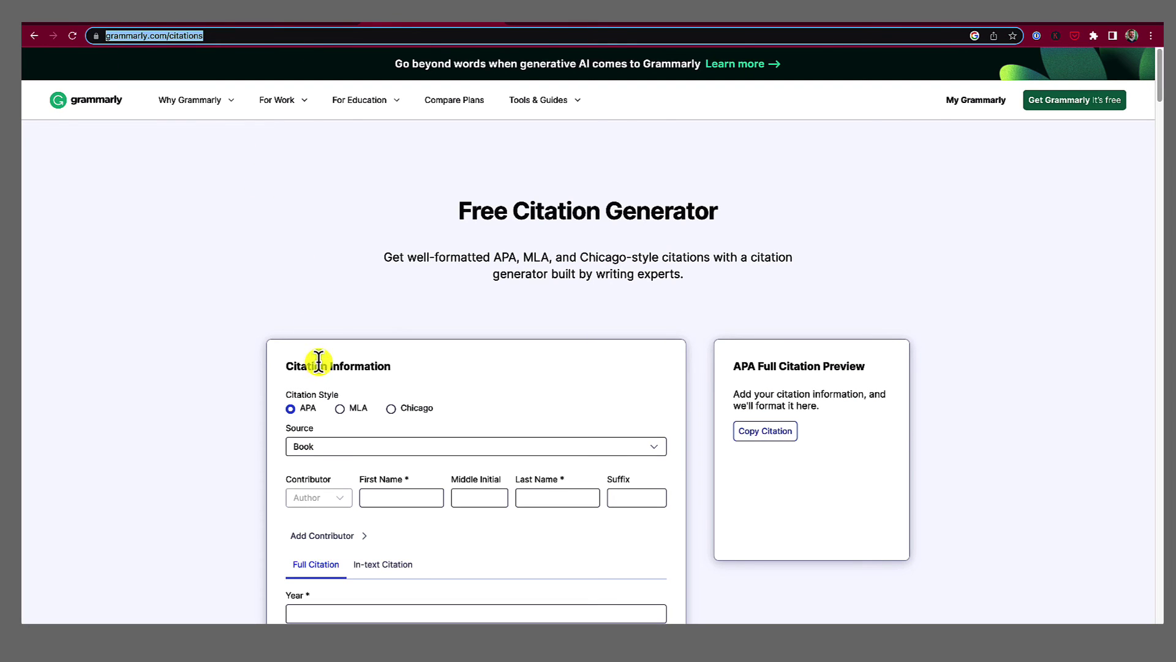